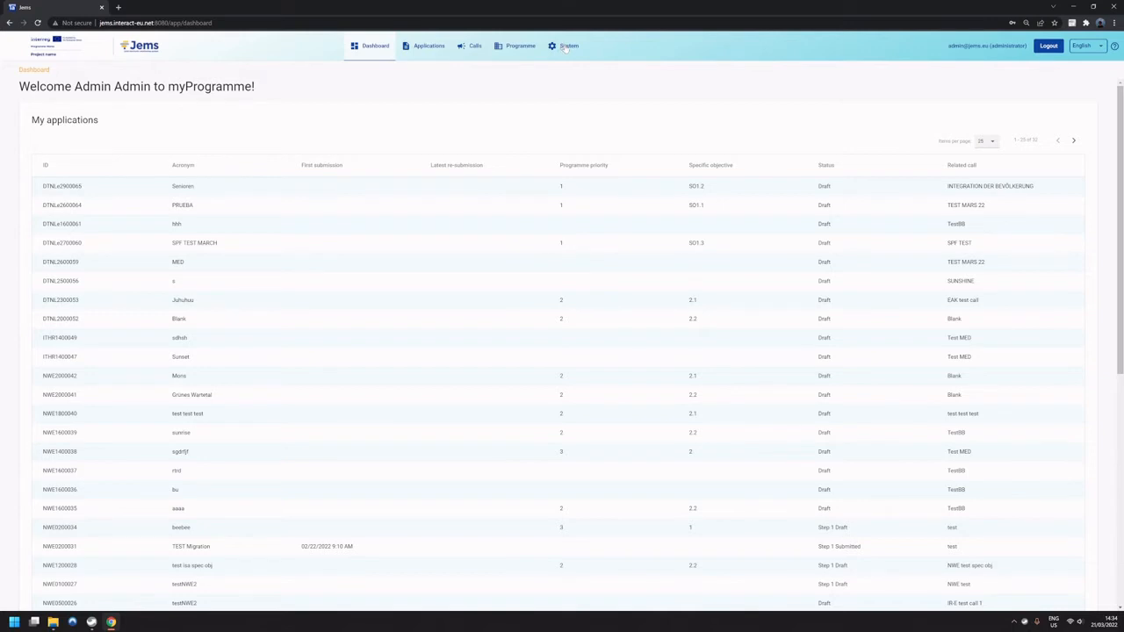
Open the system administration area and view the users list, followed by the roles list.
click(567, 47)
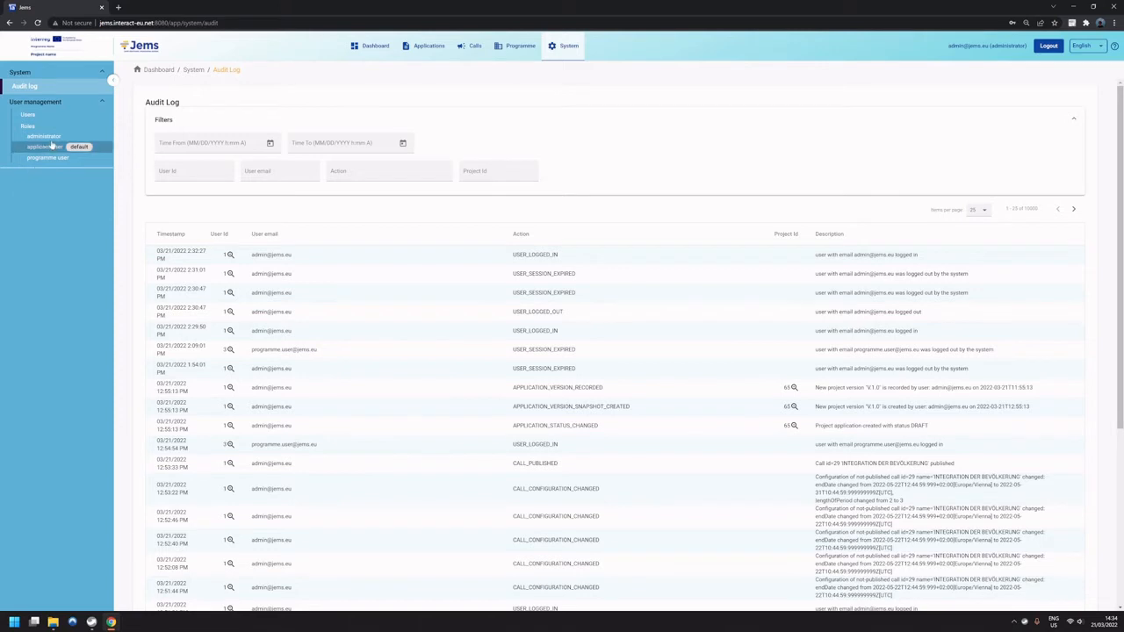
click(28, 115)
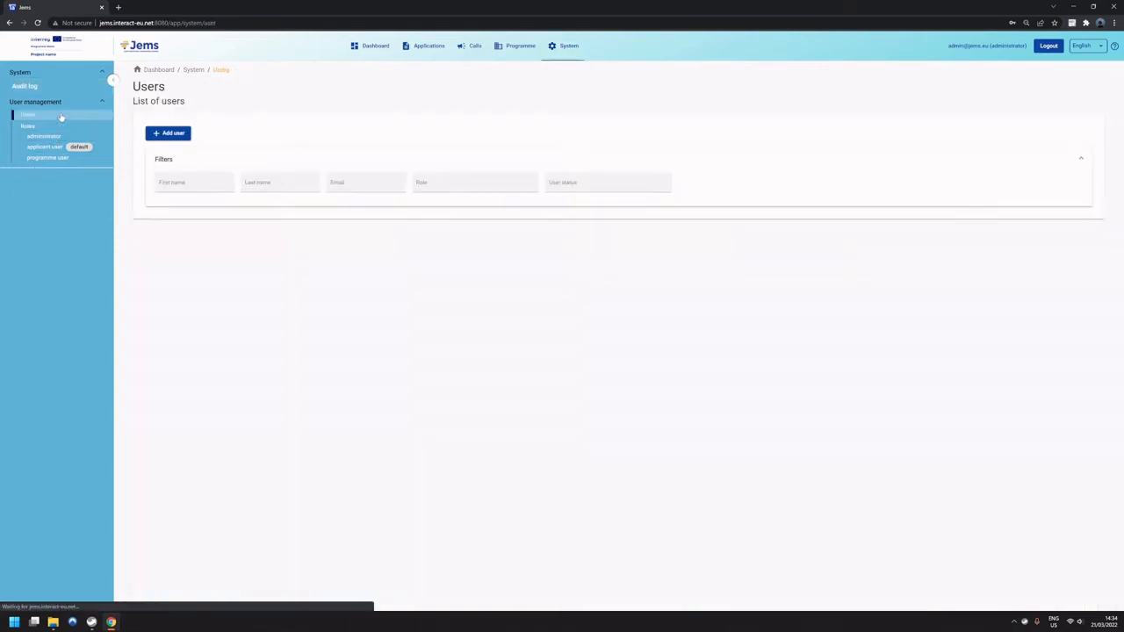
click(62, 125)
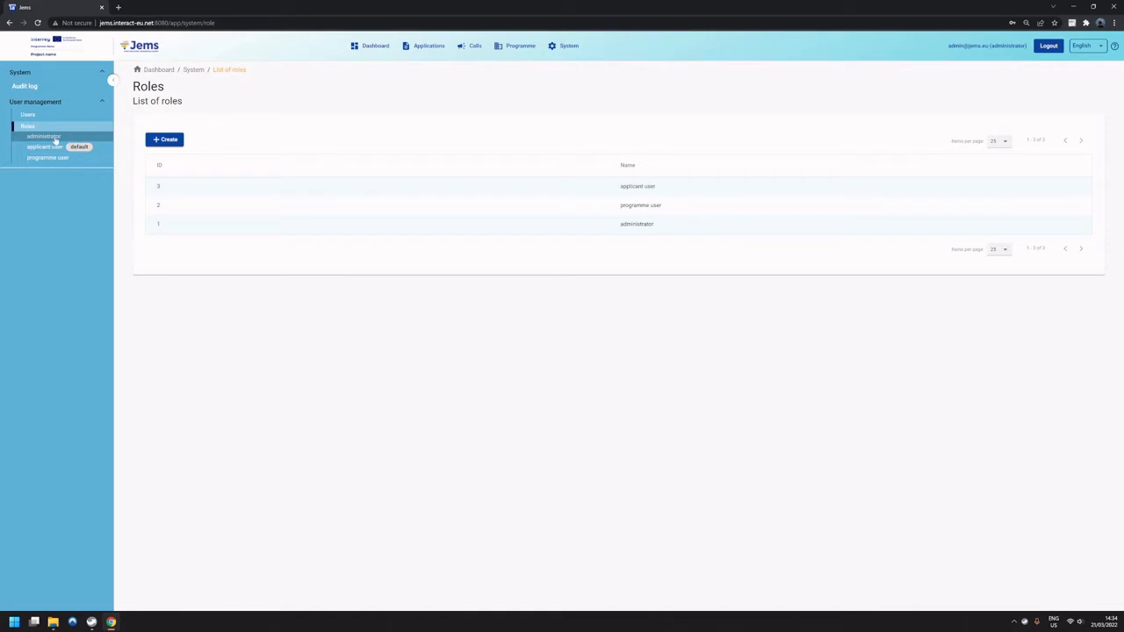
Review the permission settings of the administrator, applicant user and programme user roles.
click(55, 138)
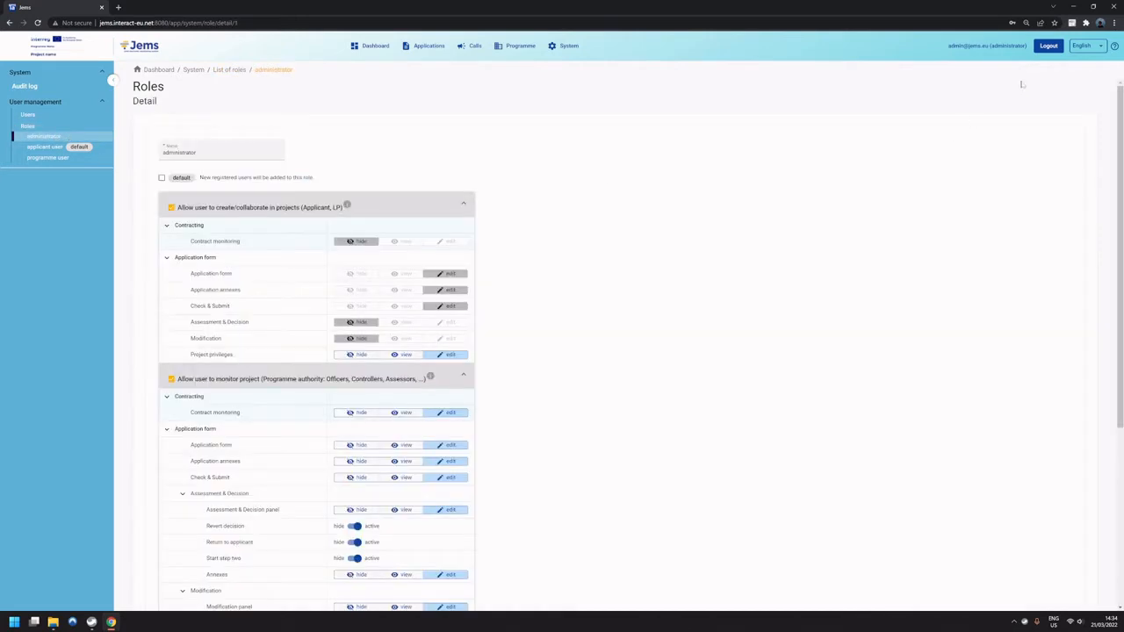
click(51, 147)
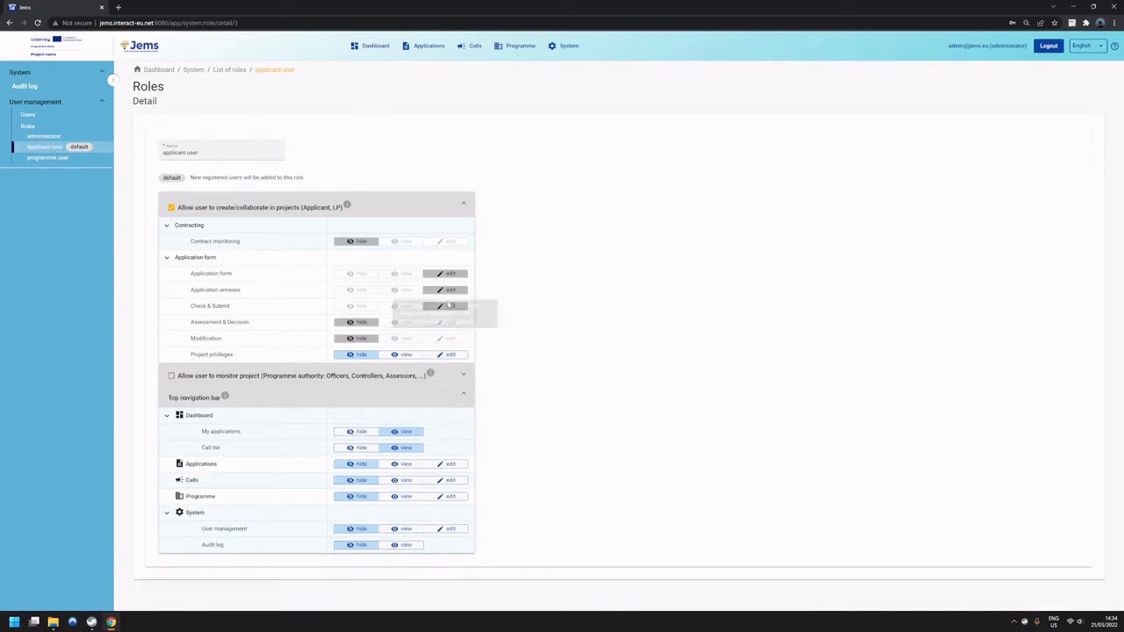
mouse_move(83, 150)
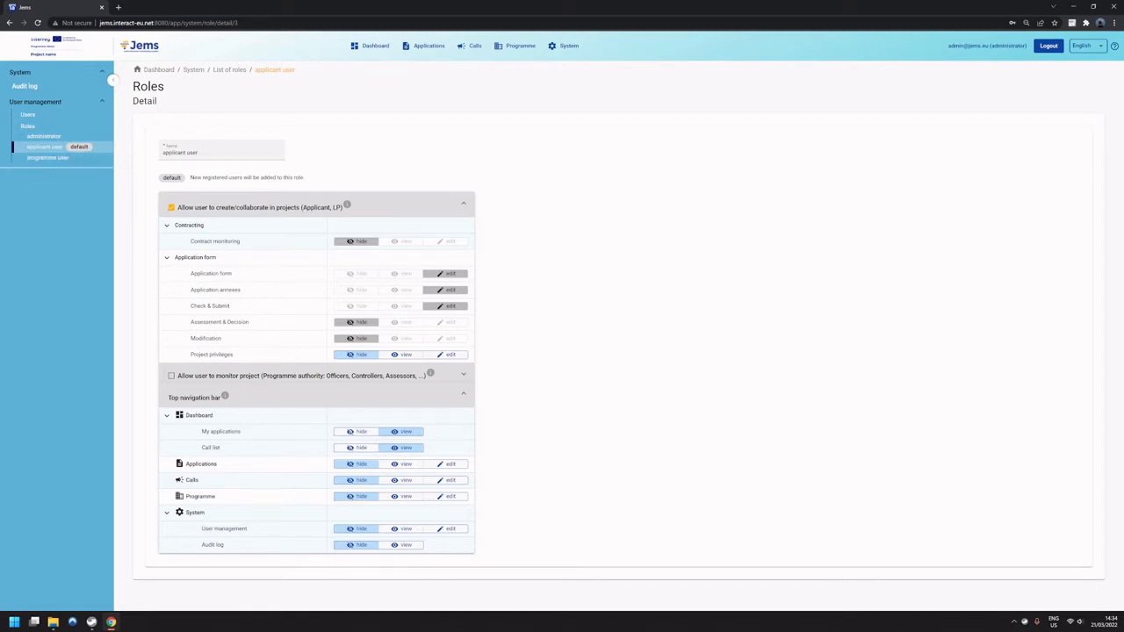
click(51, 160)
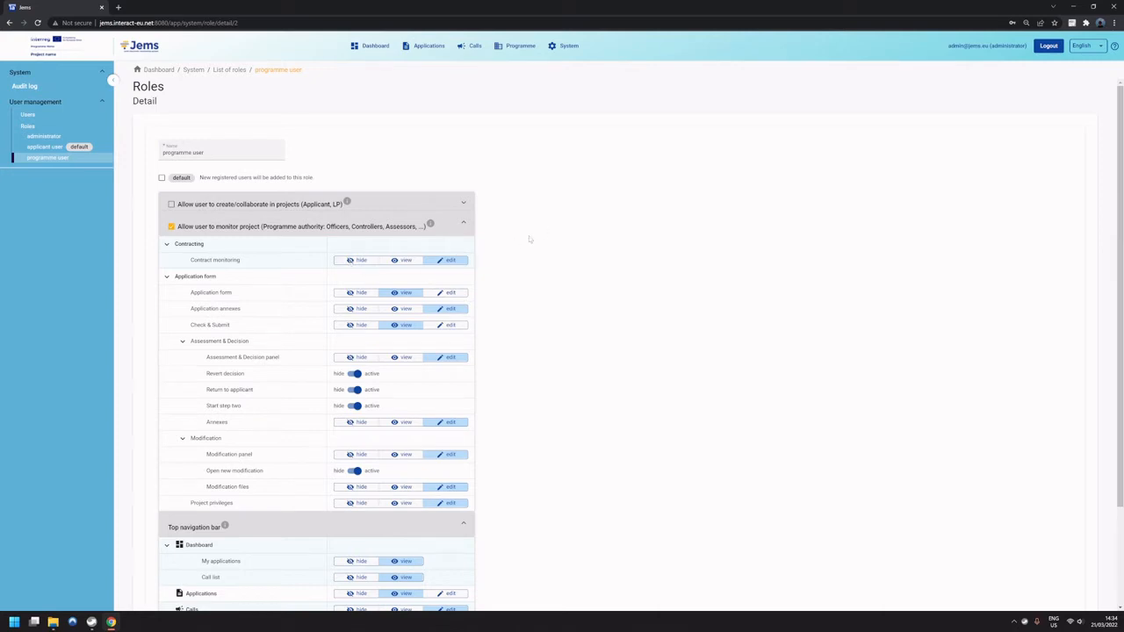
scroll(530, 239, down, 1)
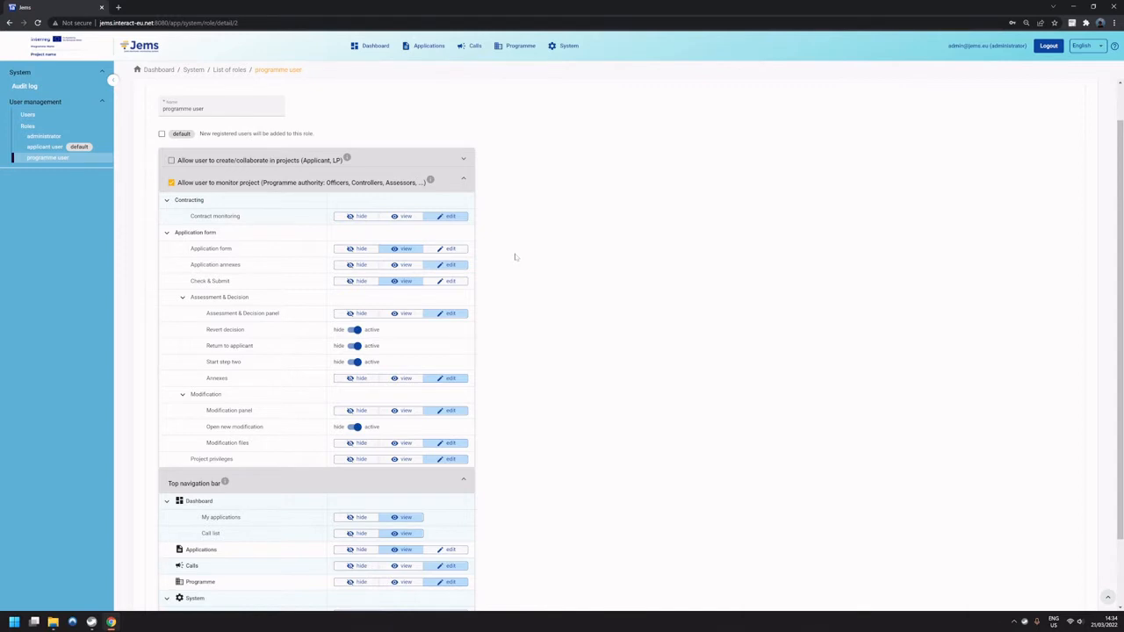
scroll(514, 254, up, 1)
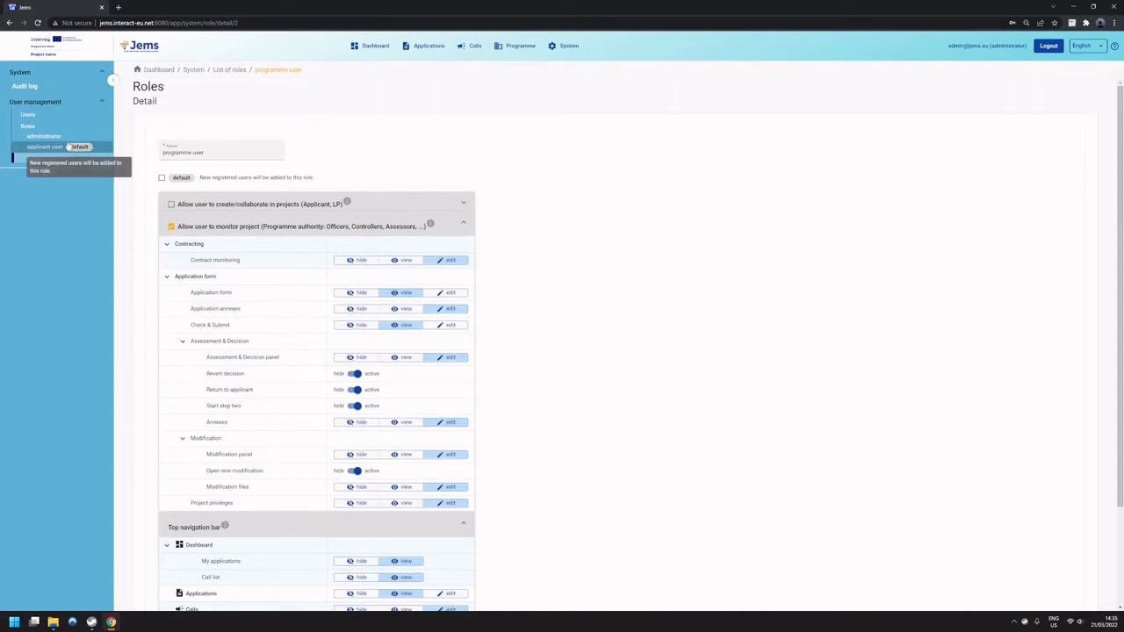
click(43, 136)
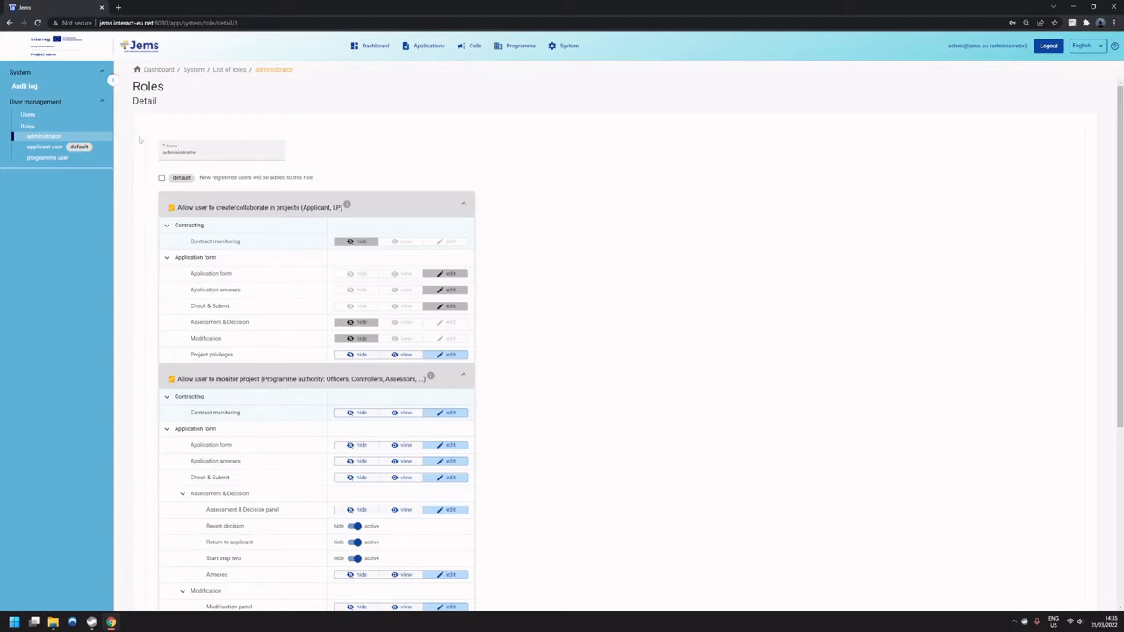
Open an applicant's user record for editing and select administrator as the role without saving.
click(75, 117)
click(389, 271)
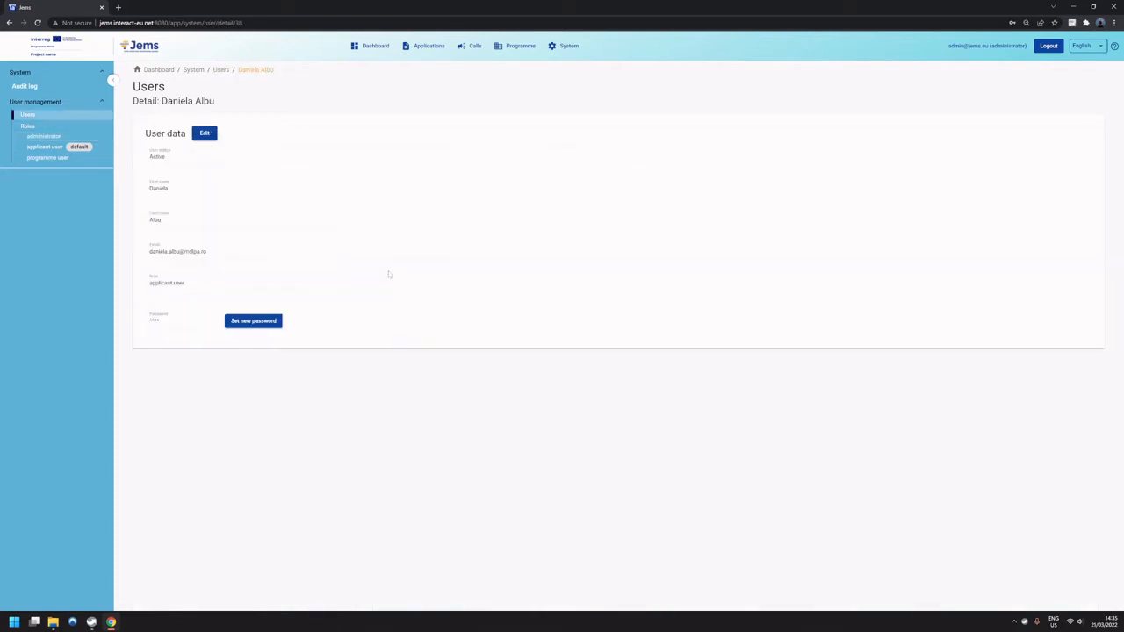
click(204, 134)
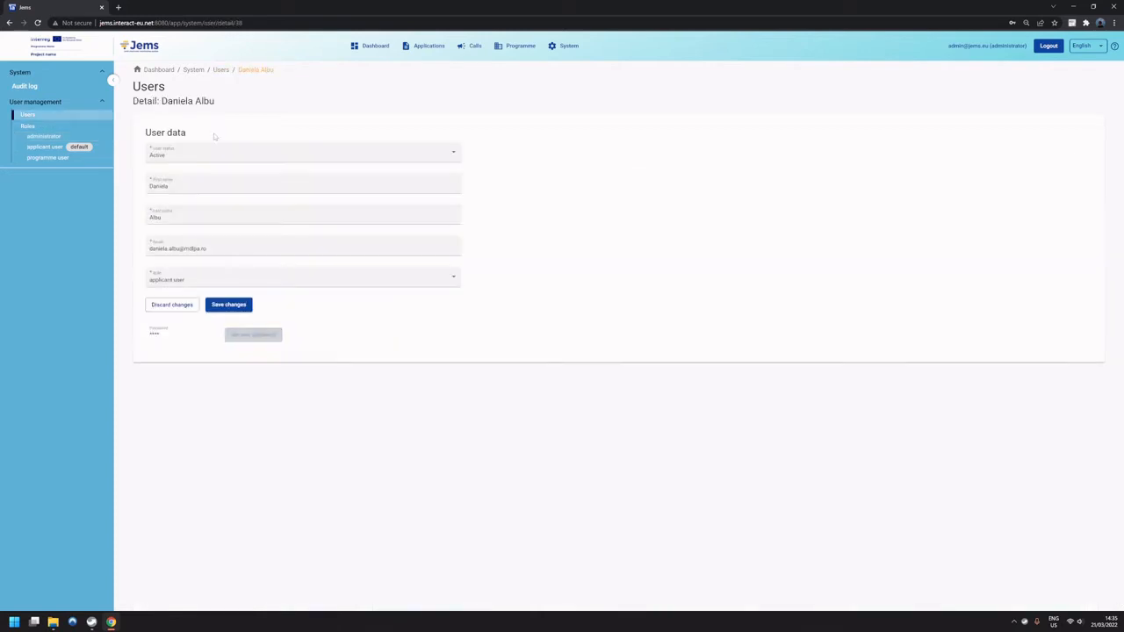
click(247, 280)
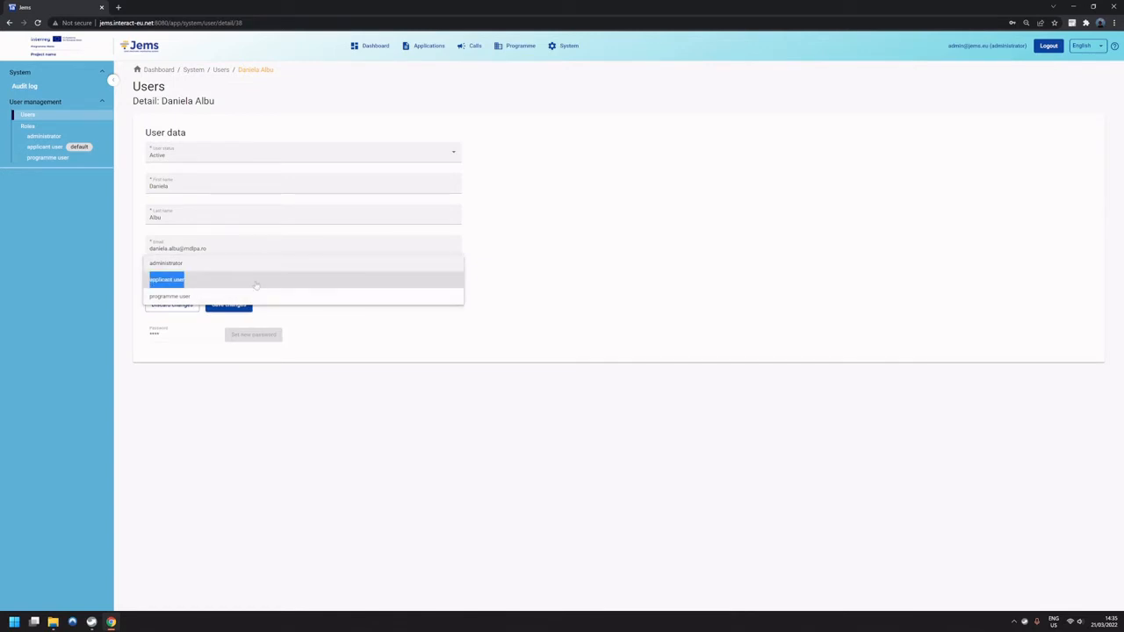
click(257, 265)
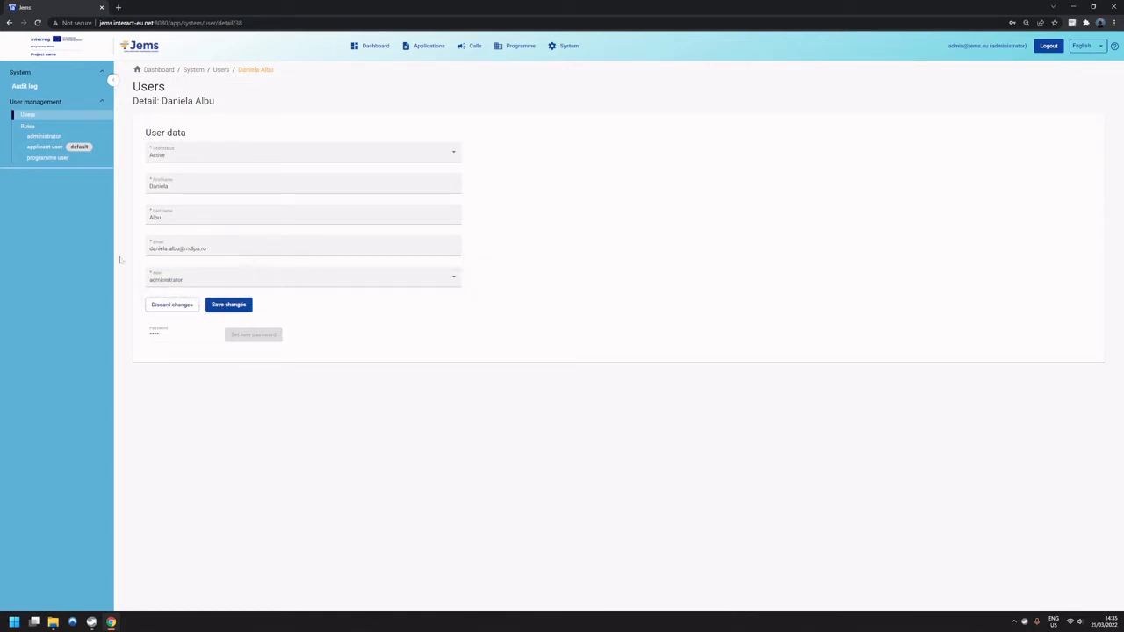
Examine the create/collaborate permissions of the administrator and applicant user roles with the other permission sections collapsed.
click(52, 128)
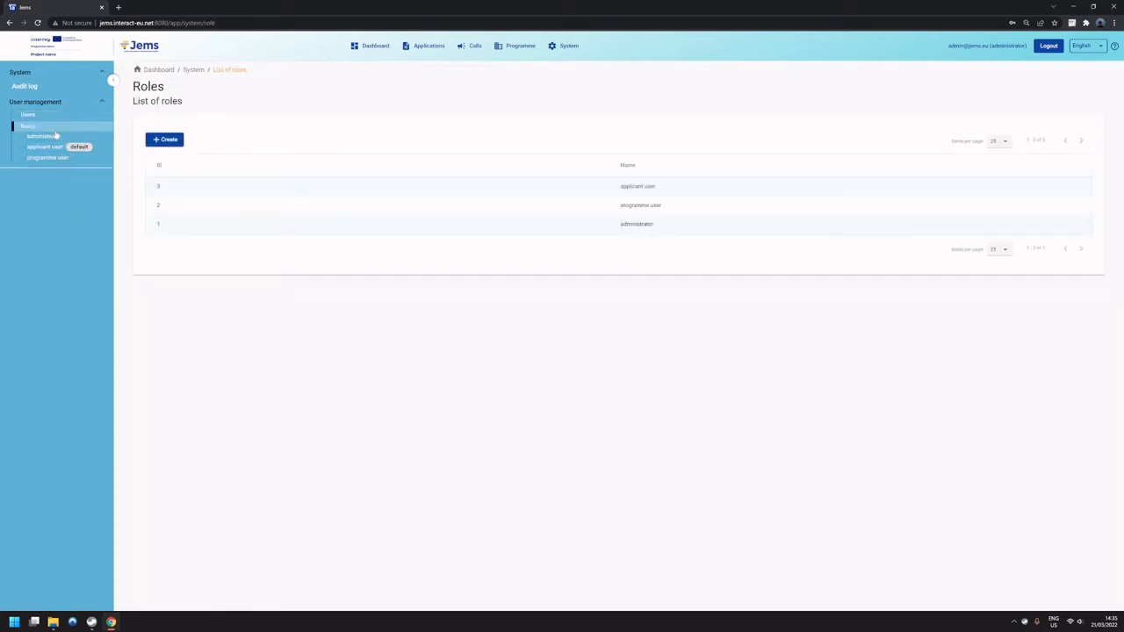
click(48, 136)
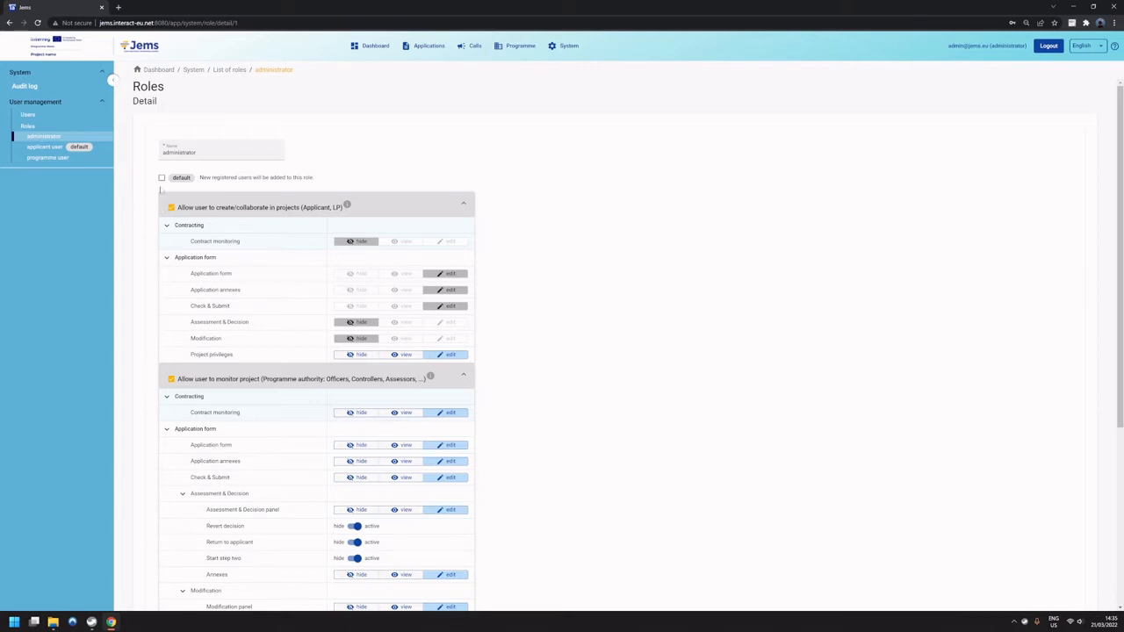
click(463, 205)
click(464, 223)
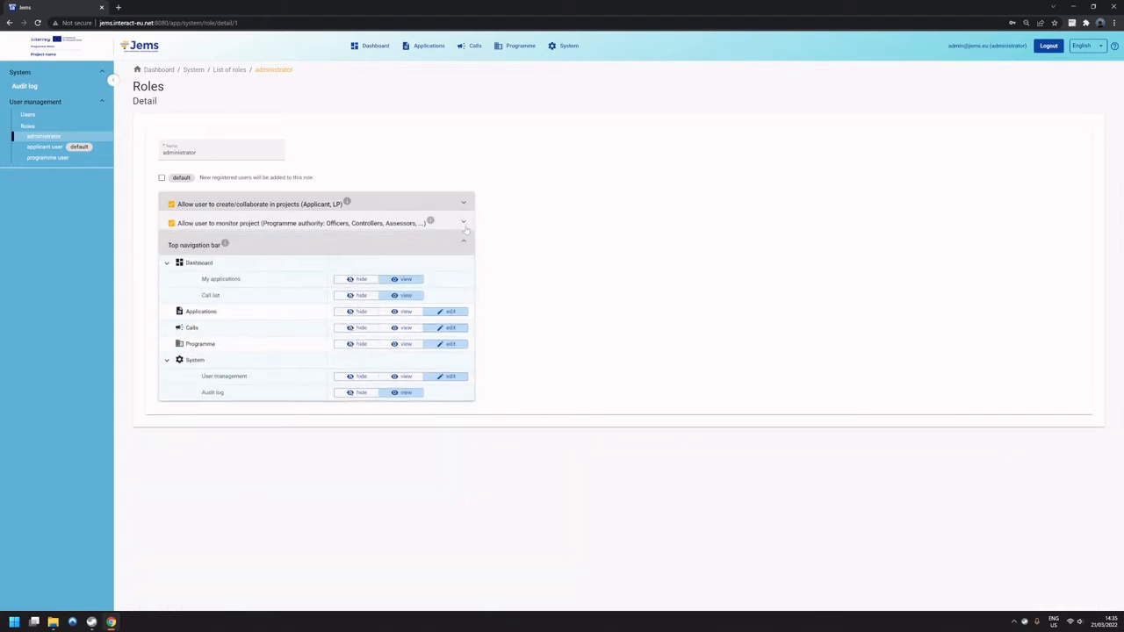
click(464, 240)
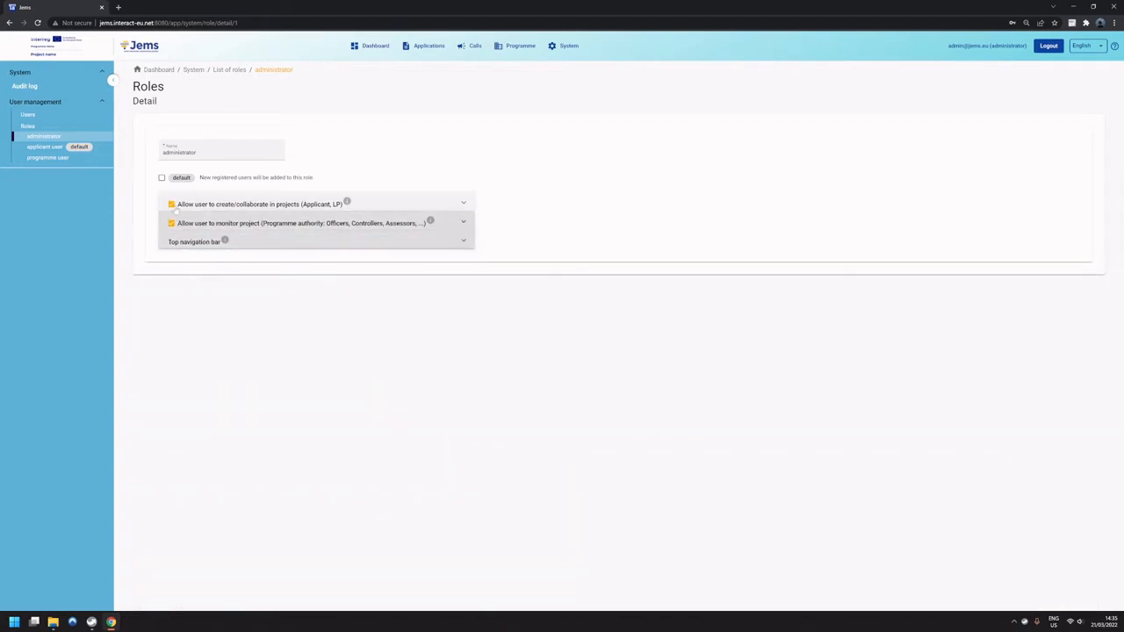
click(465, 203)
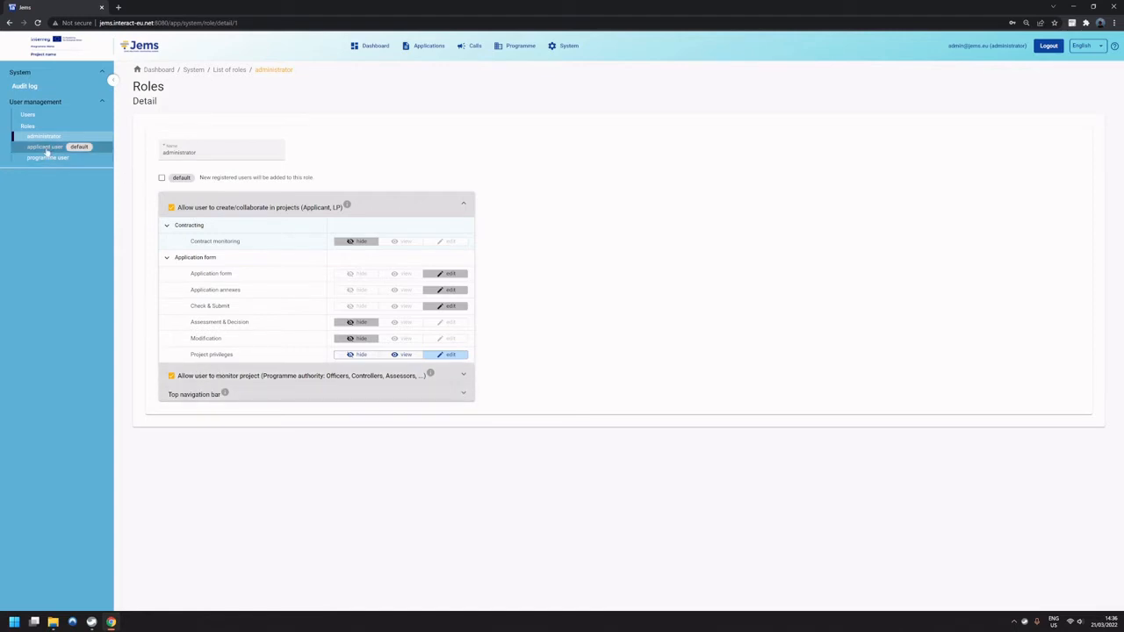
click(44, 147)
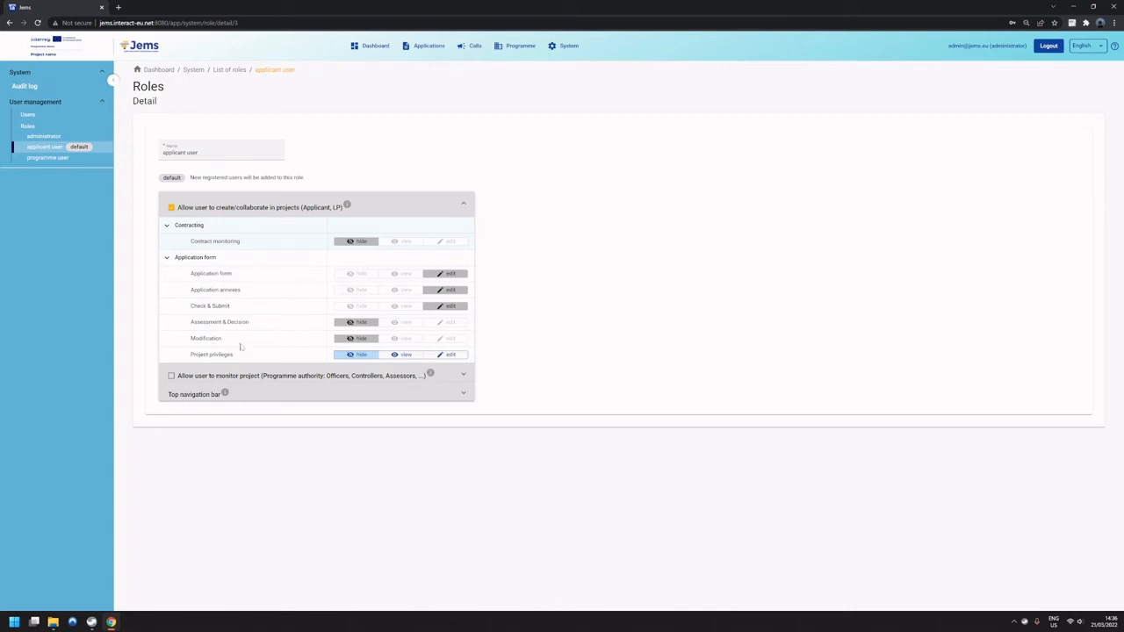
Examine the programme user role's project monitoring permissions and its expanded top navigation bar permissions.
click(61, 162)
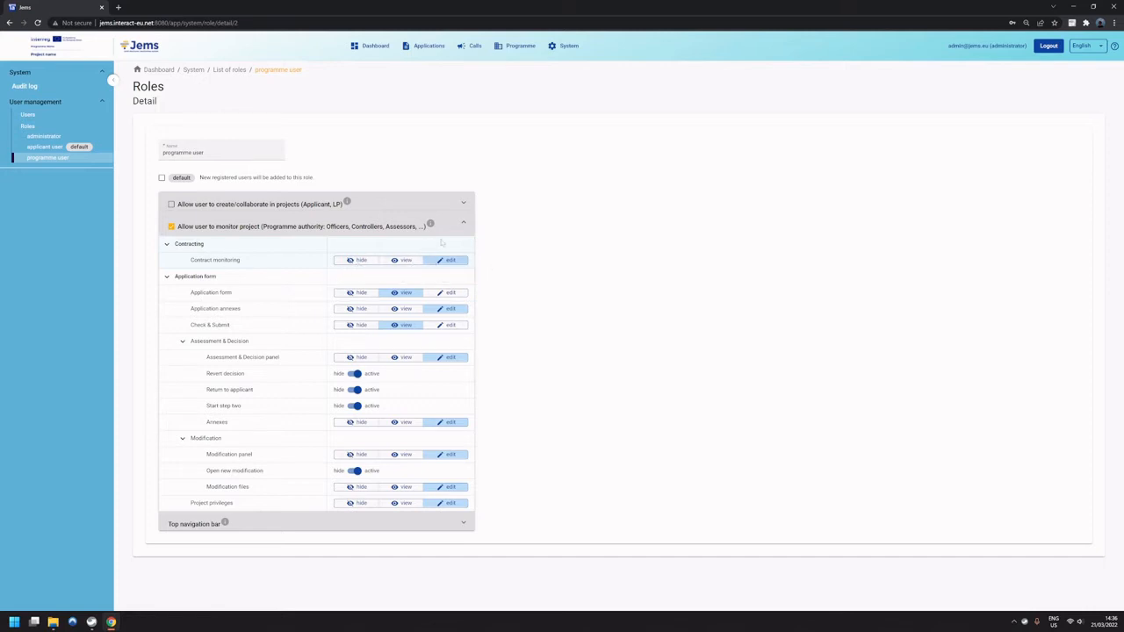
click(464, 523)
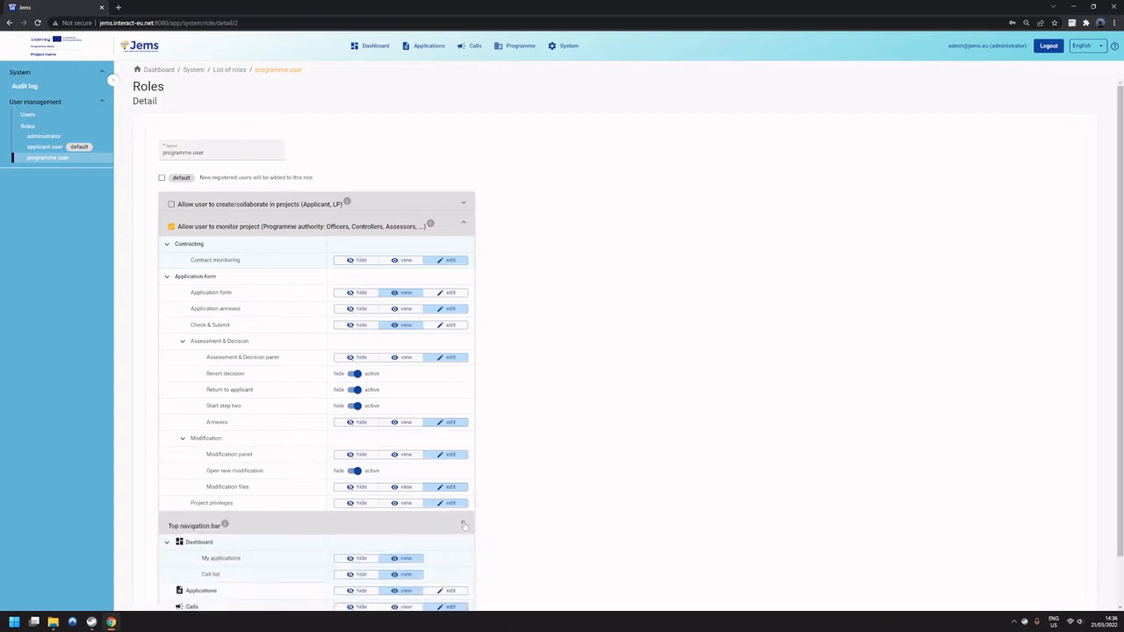
scroll(552, 392, down, 3)
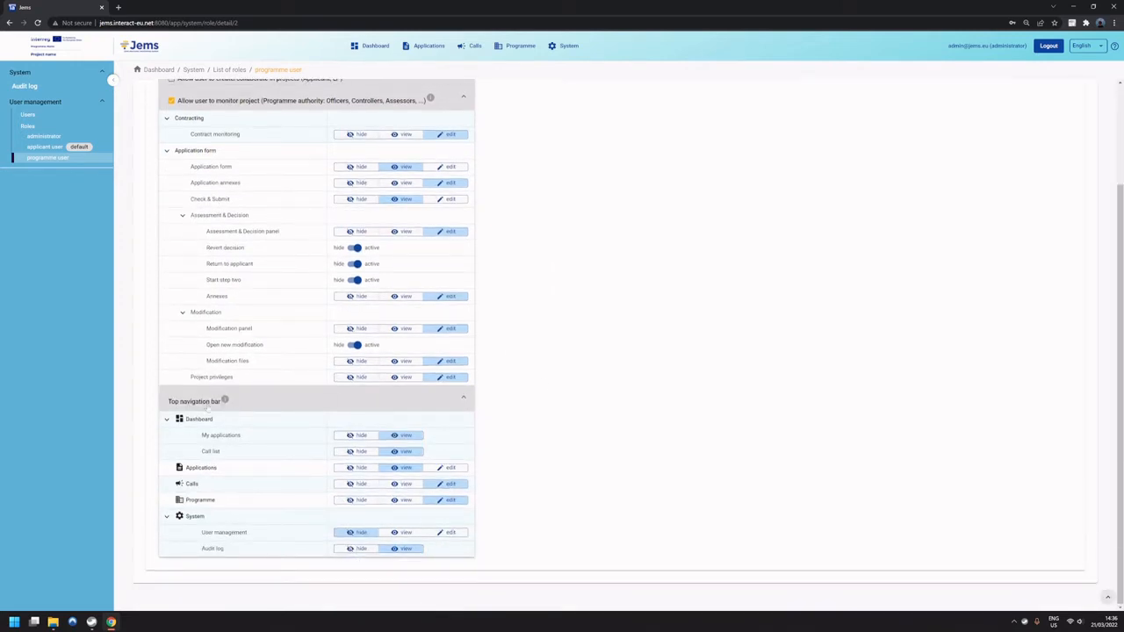
scroll(547, 334, up, 1)
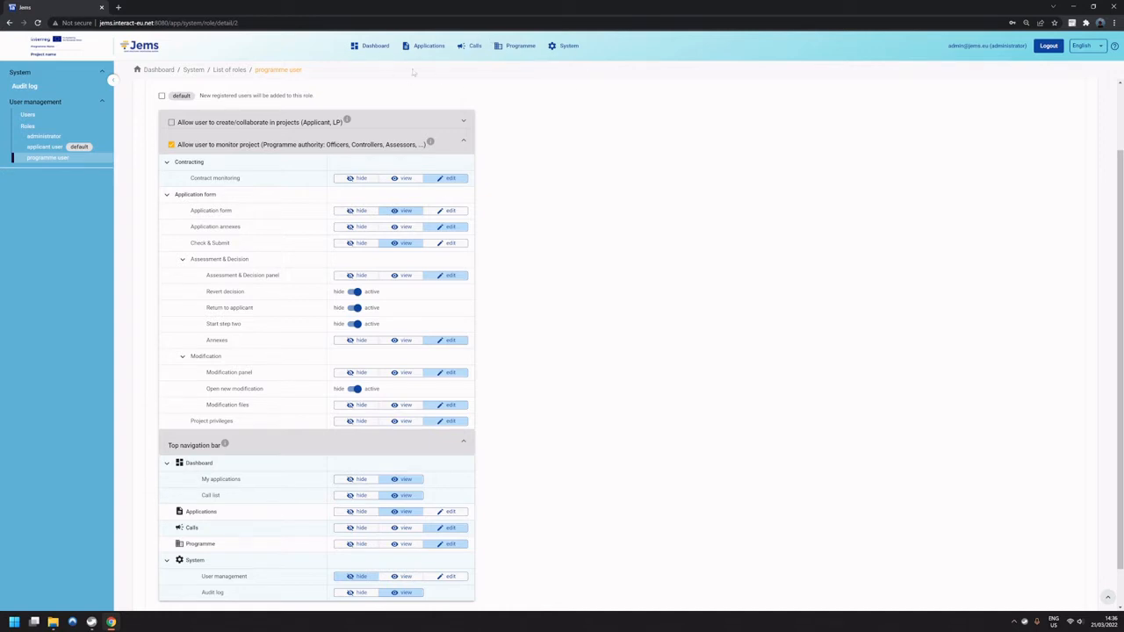
scroll(451, 361, down, 1)
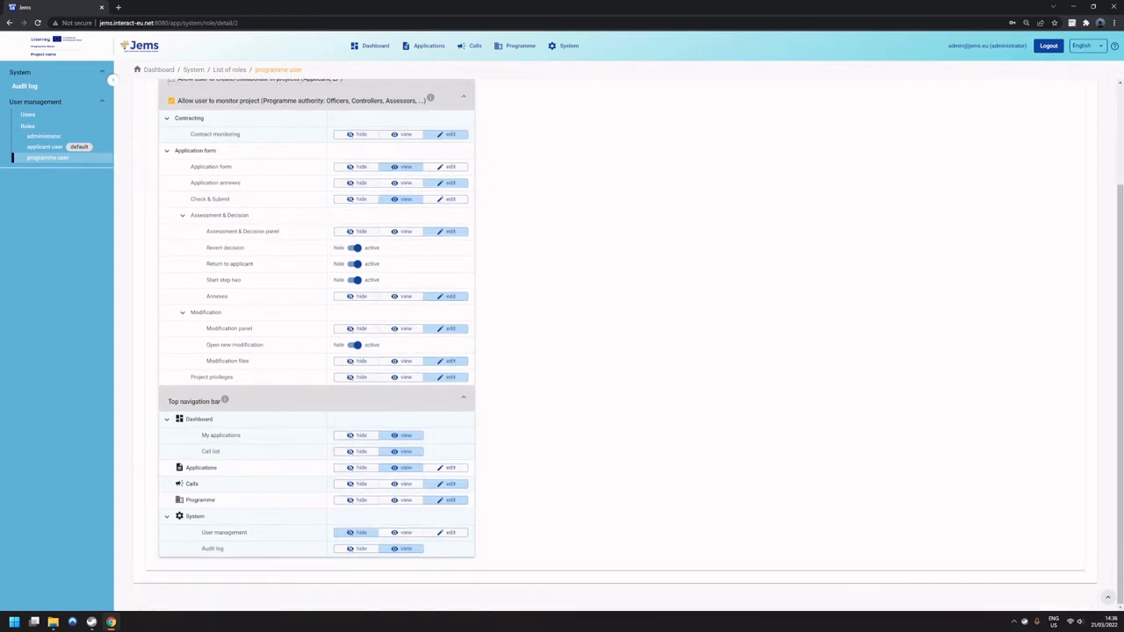
scroll(512, 333, up, 2)
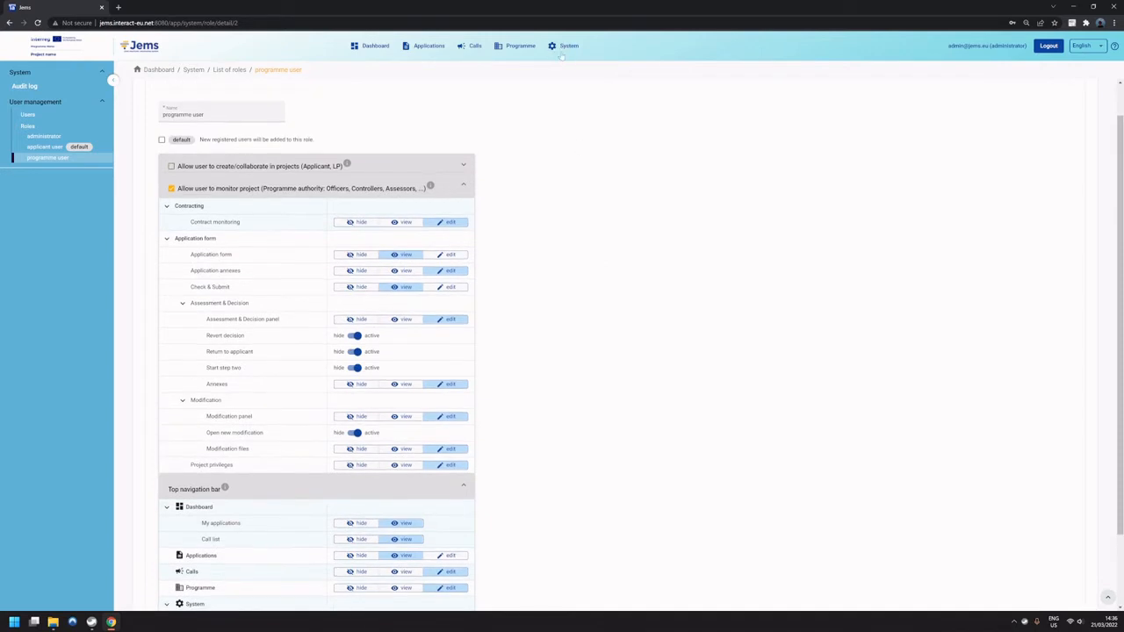
scroll(577, 179, down, 2)
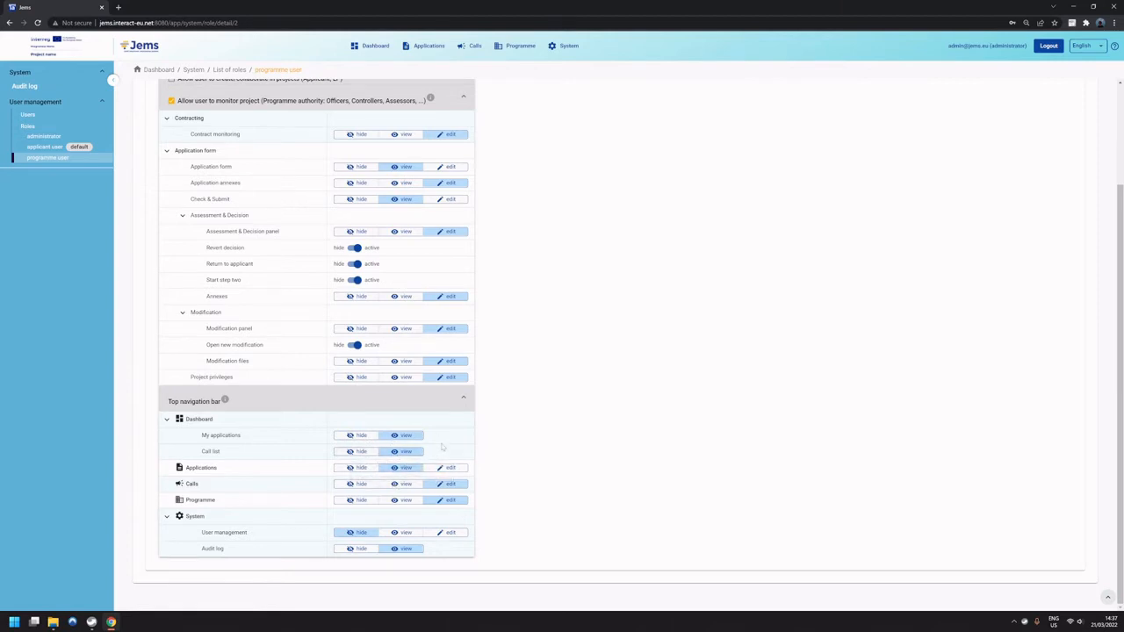
scroll(452, 298, up, 3)
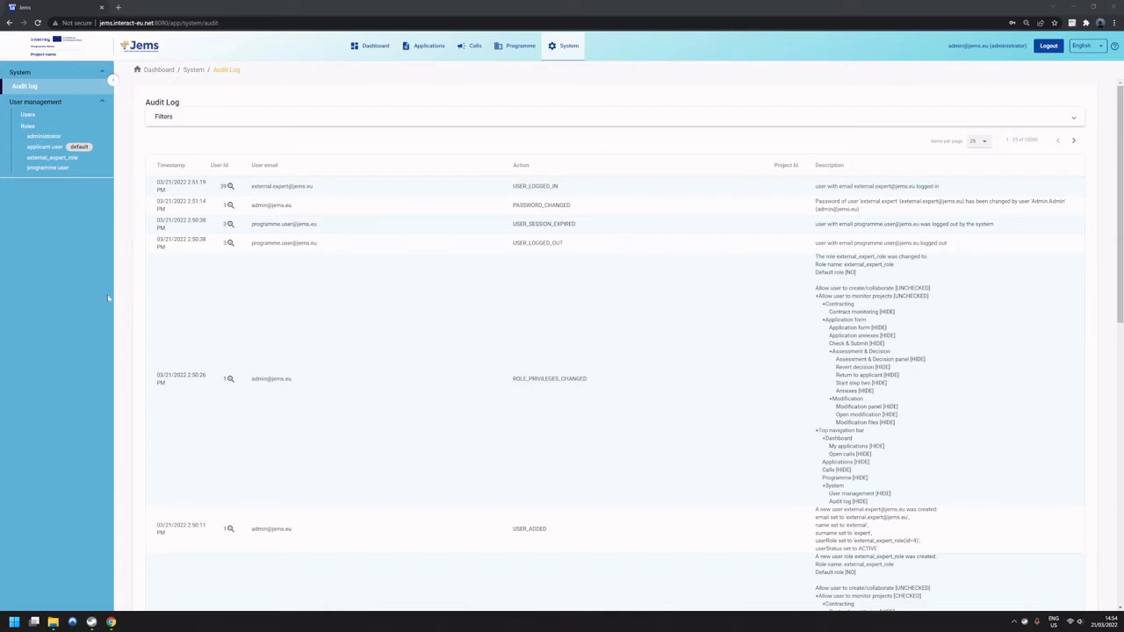
Start creating a new role from the roles list with a placeholder name, and discard it.
click(29, 127)
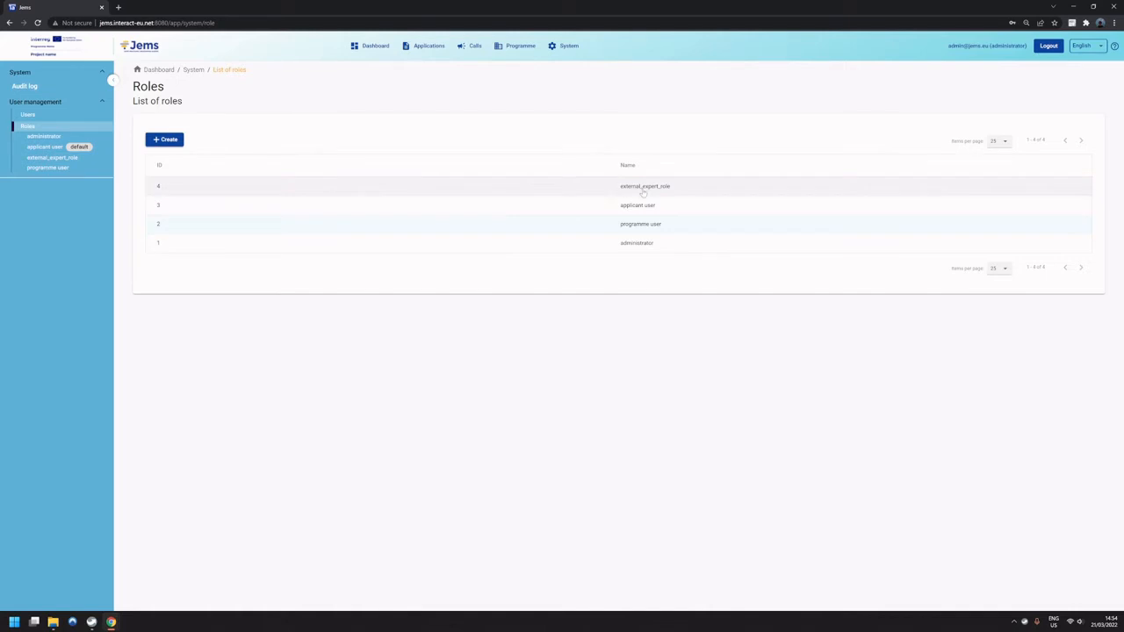
click(167, 140)
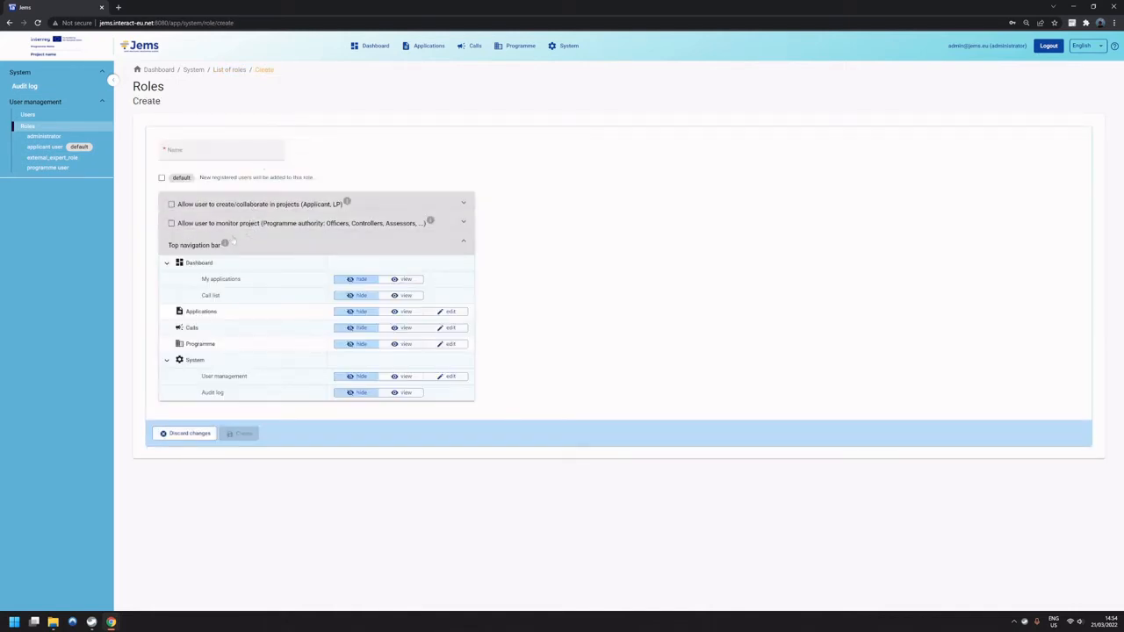
click(167, 155)
text(daadsa)
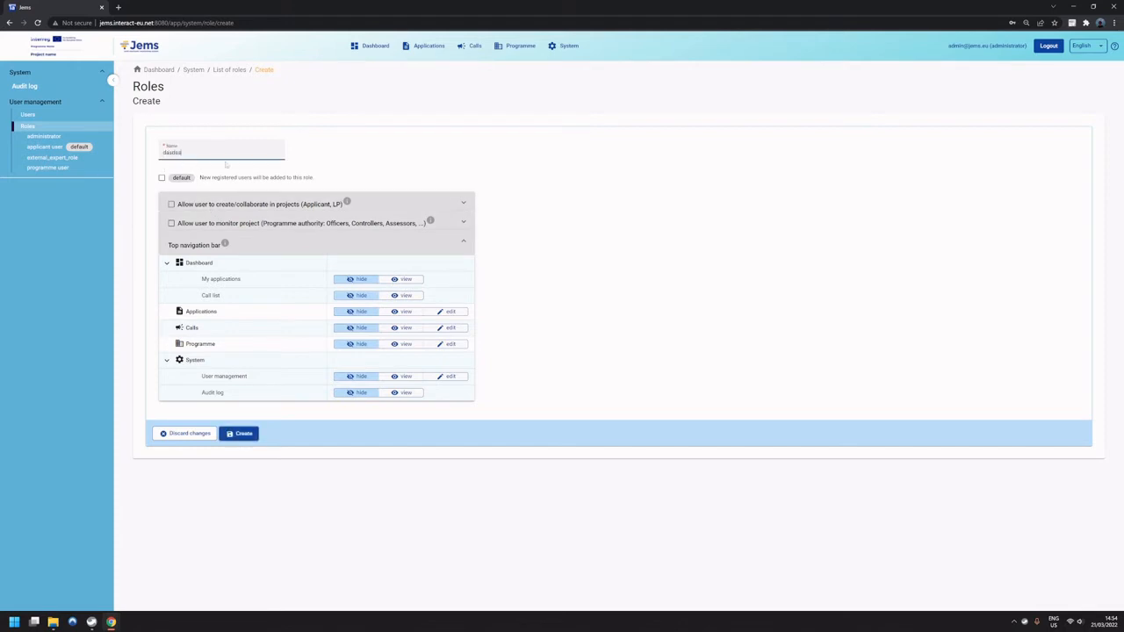
click(316, 166)
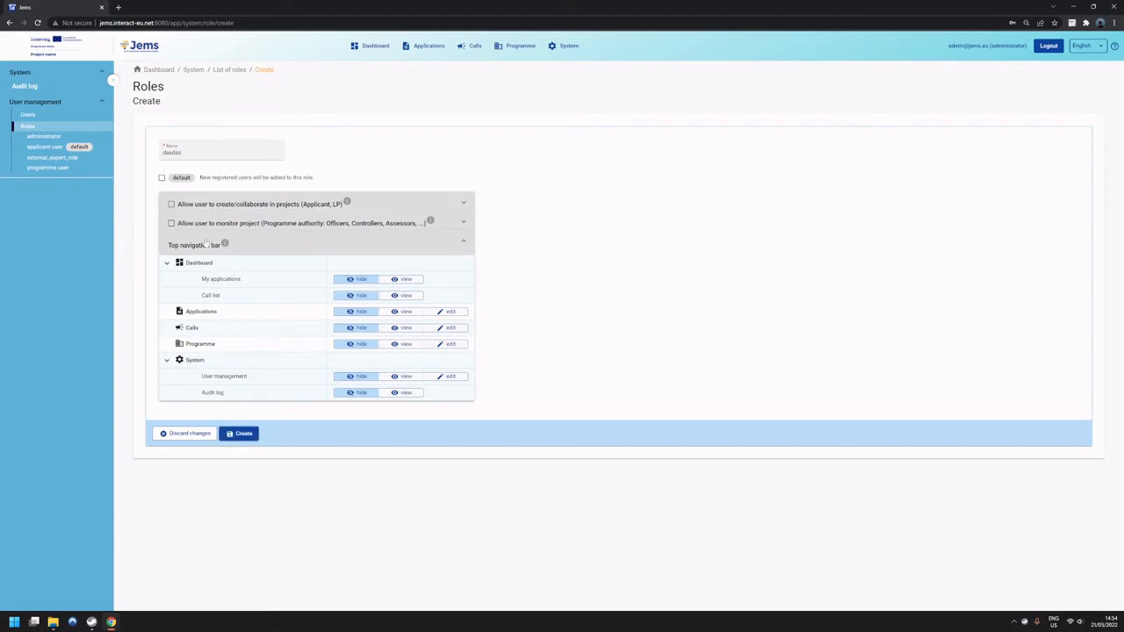
click(198, 436)
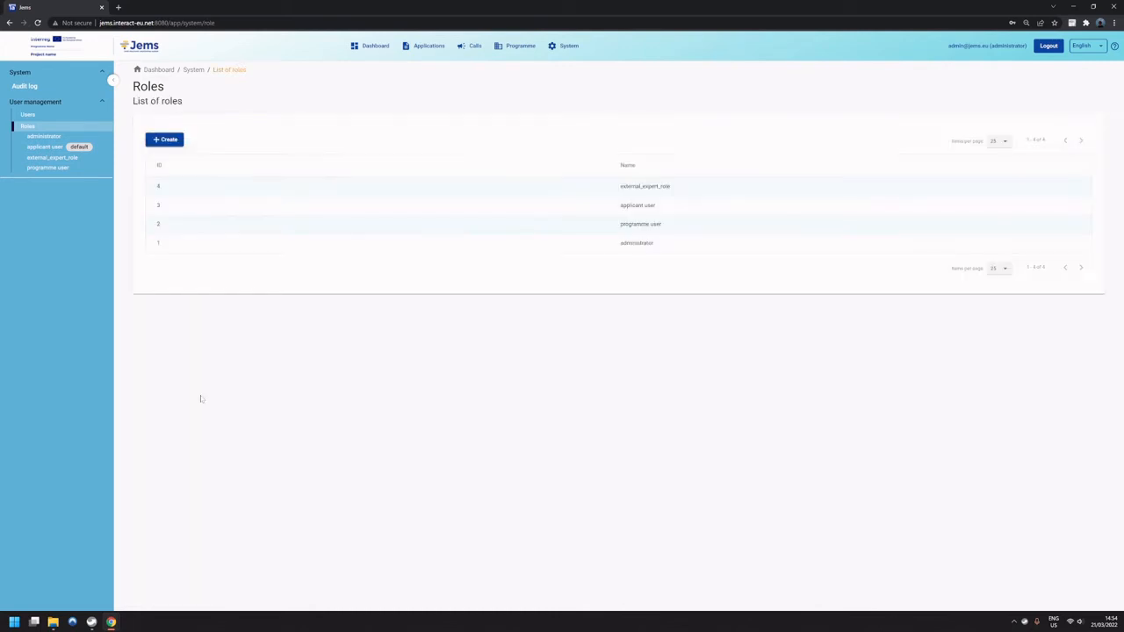
Open the external_expert_role details and place this browser window beside the external expert's session.
click(89, 161)
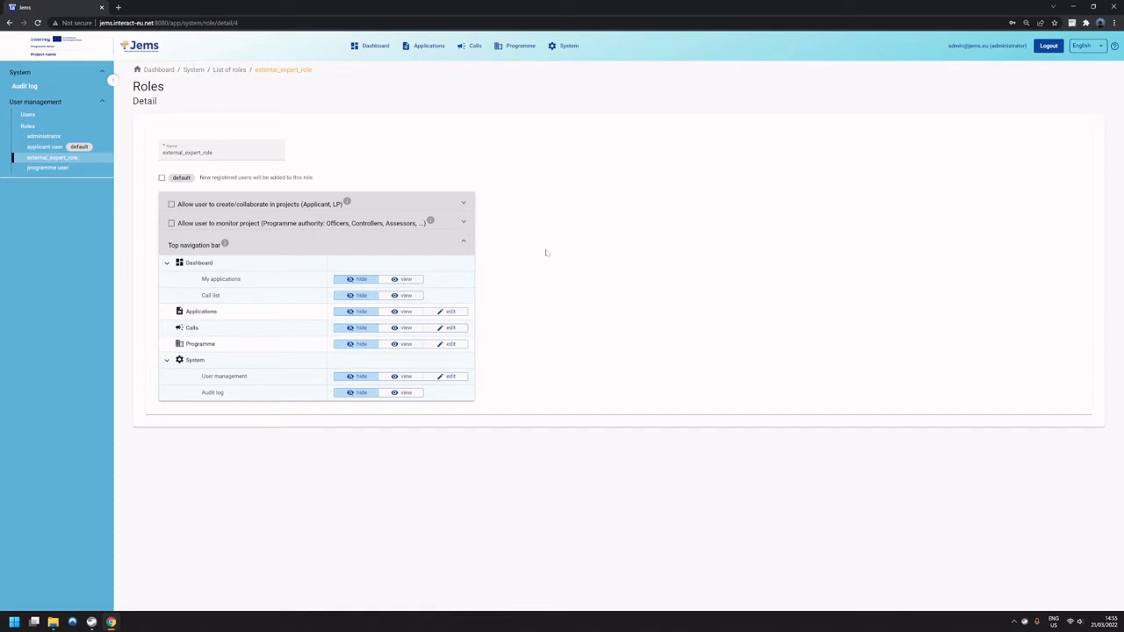
key(super+Right)
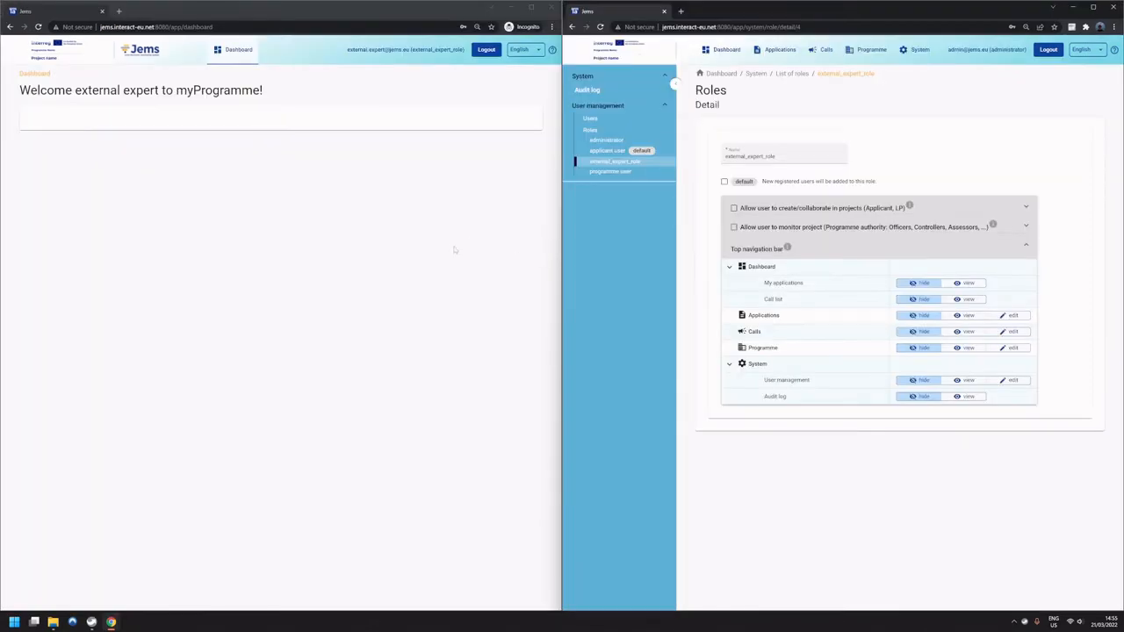
Examine the external expert's own profile page and return to that account's dashboard.
click(379, 223)
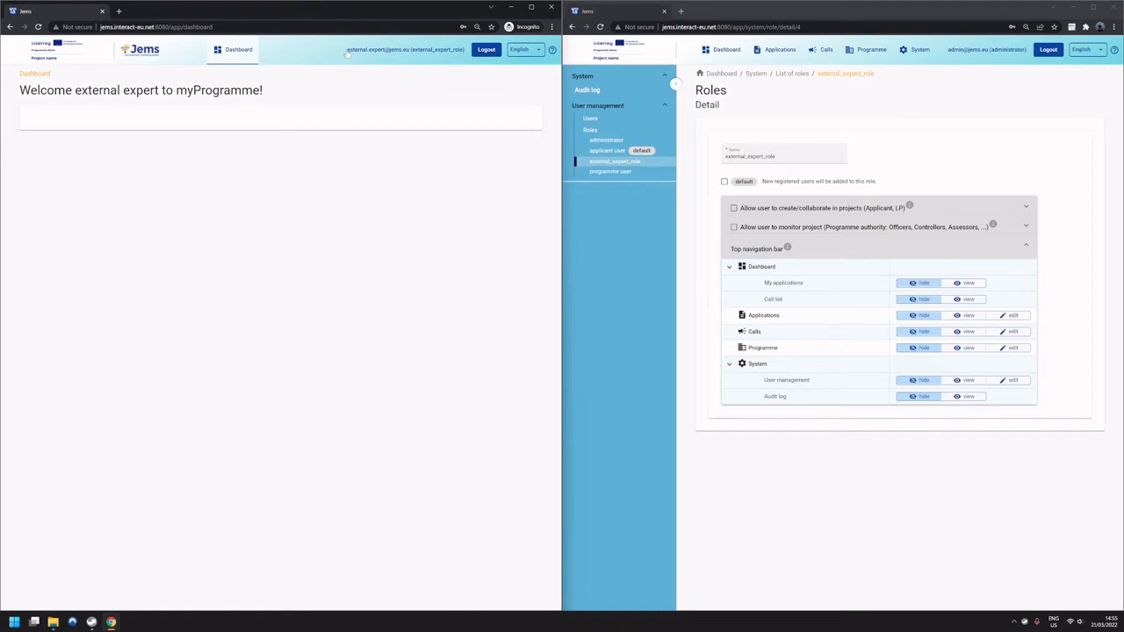
drag(344, 50, 410, 50)
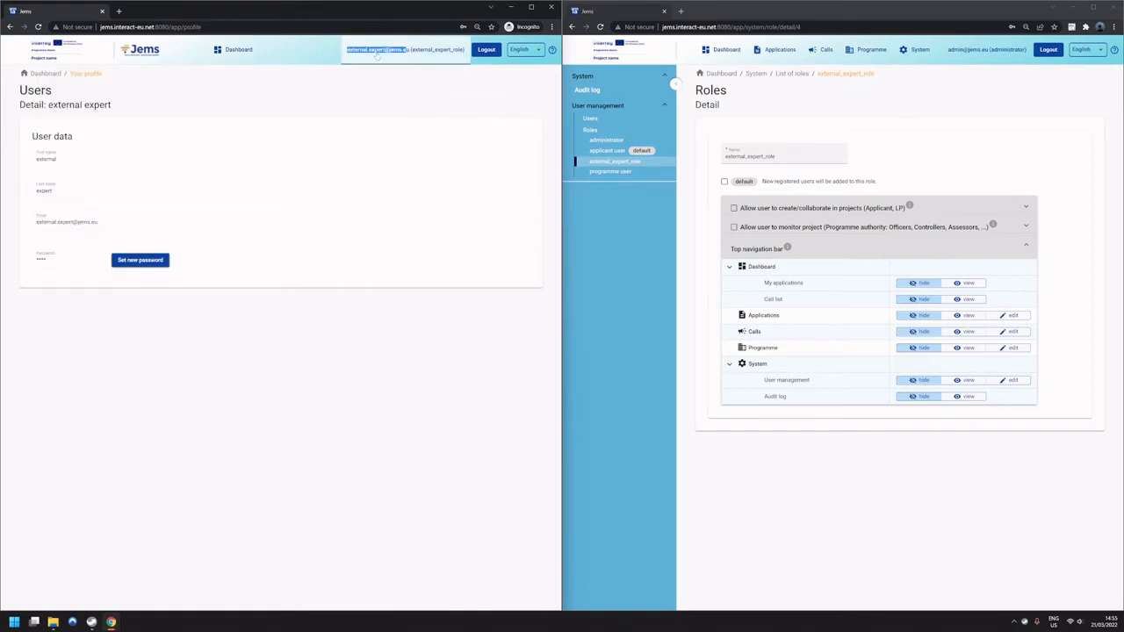
click(376, 58)
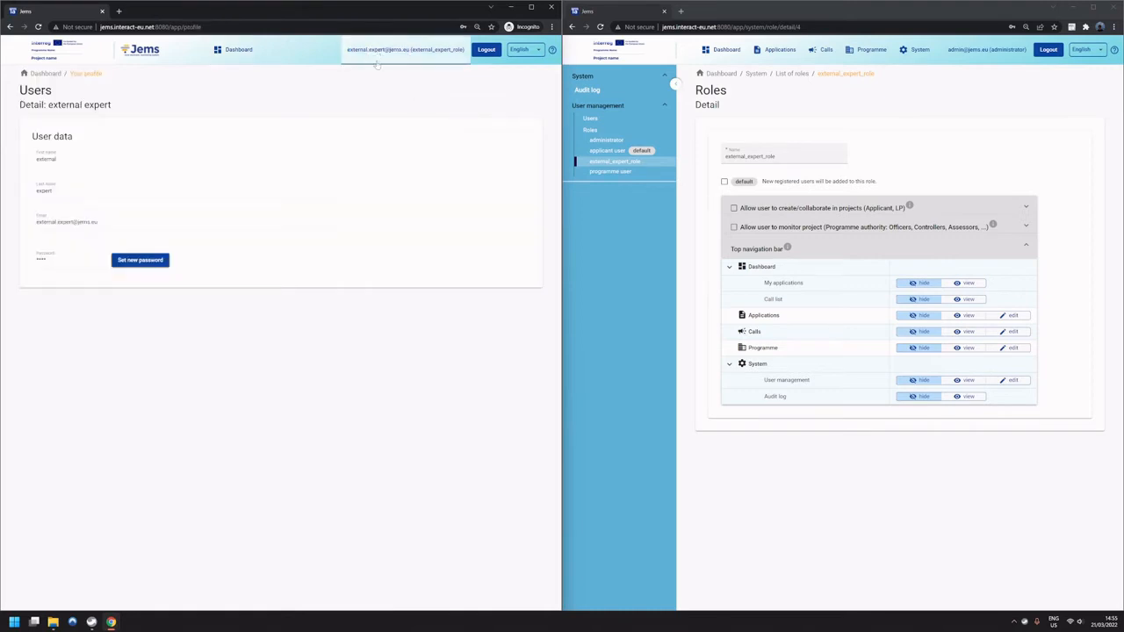
click(248, 53)
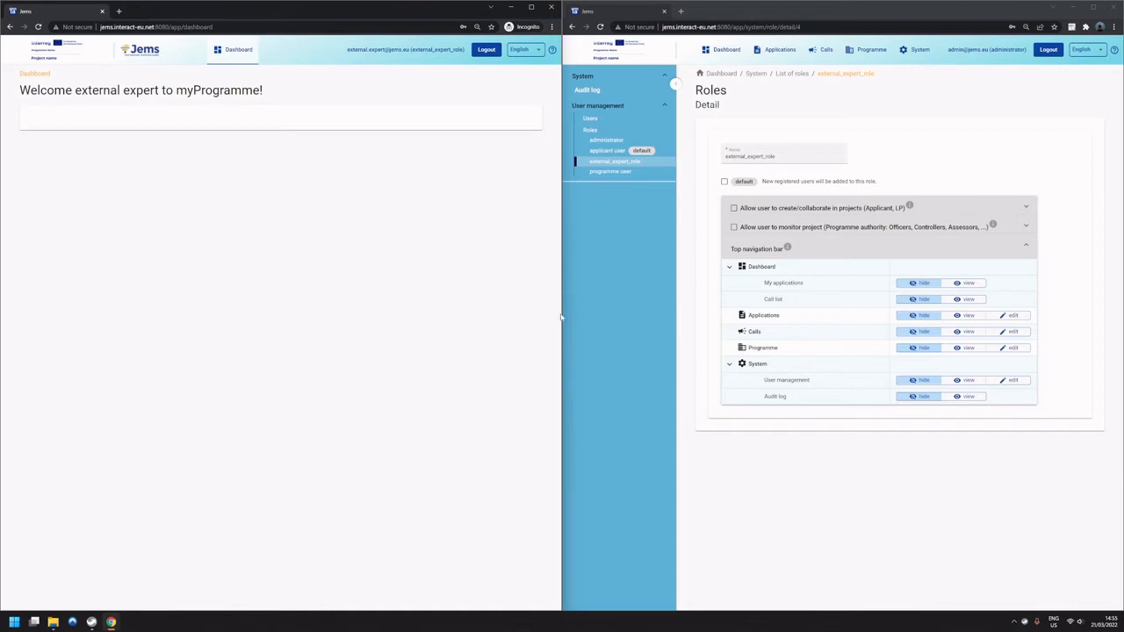
Allow external_expert_role to monitor projects, and set its Application form and Application annexes permissions to view.
click(835, 452)
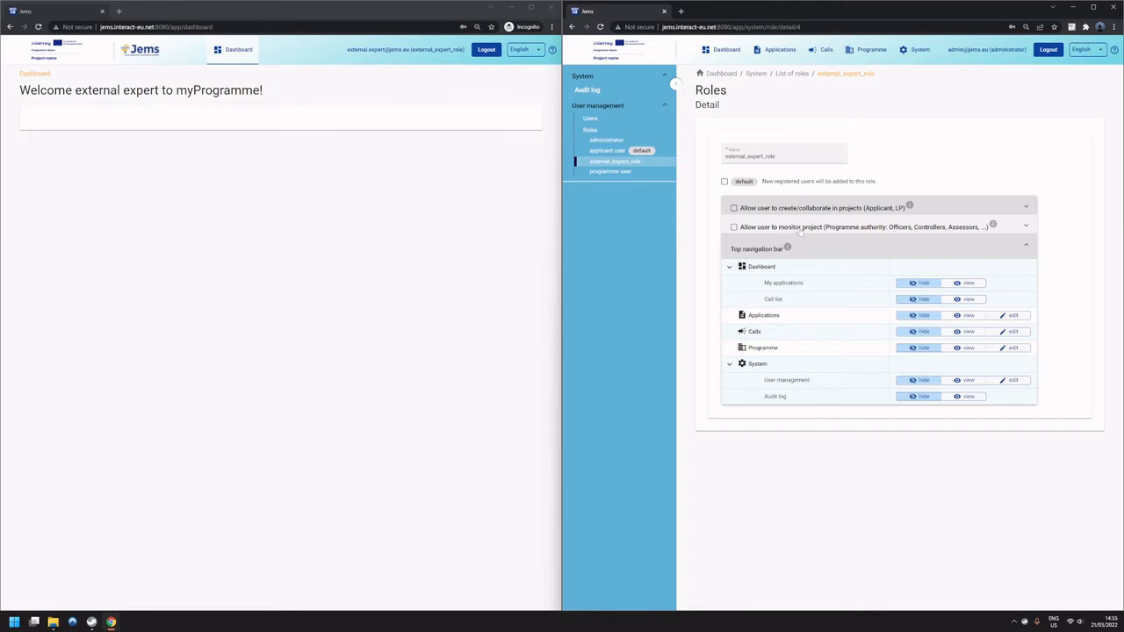
click(735, 227)
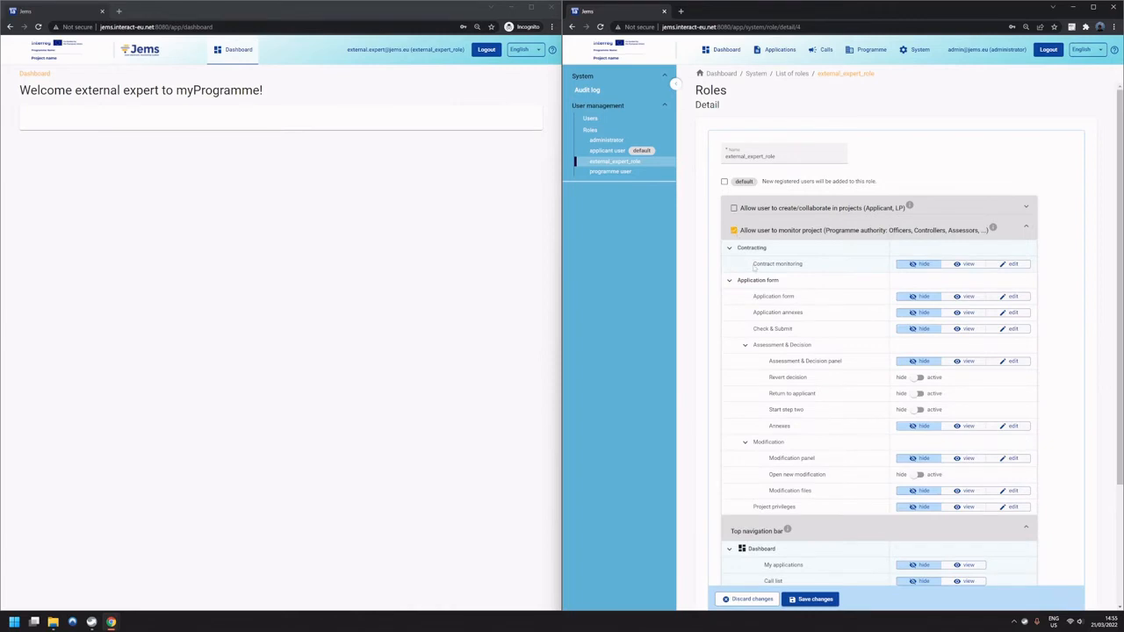
scroll(791, 263, down, 1)
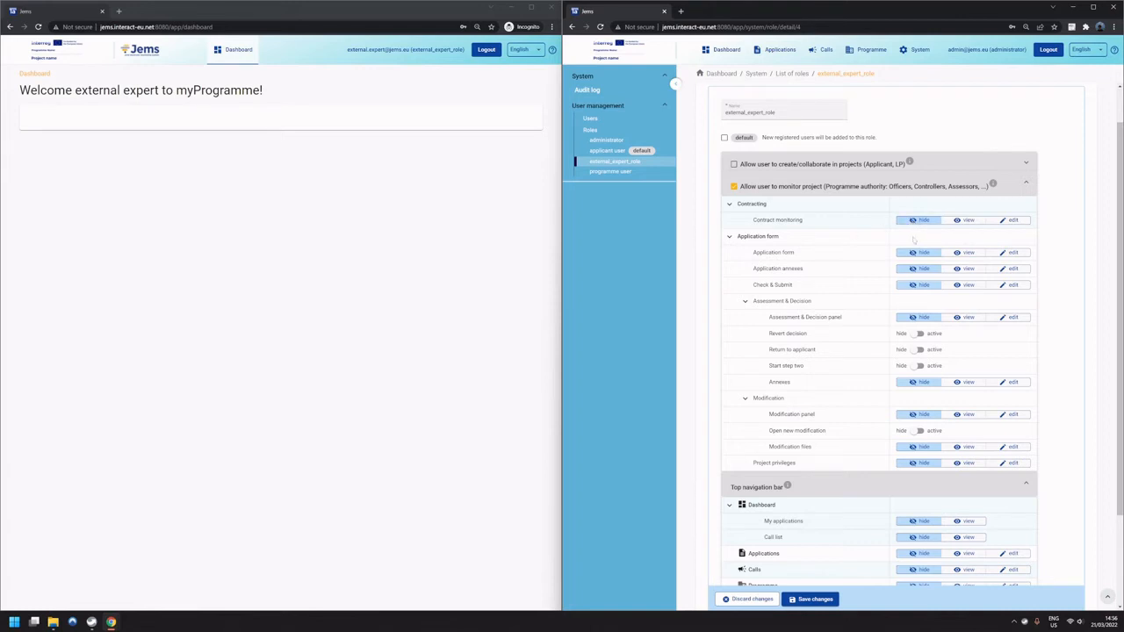
drag(783, 238, 742, 243)
click(809, 243)
click(966, 253)
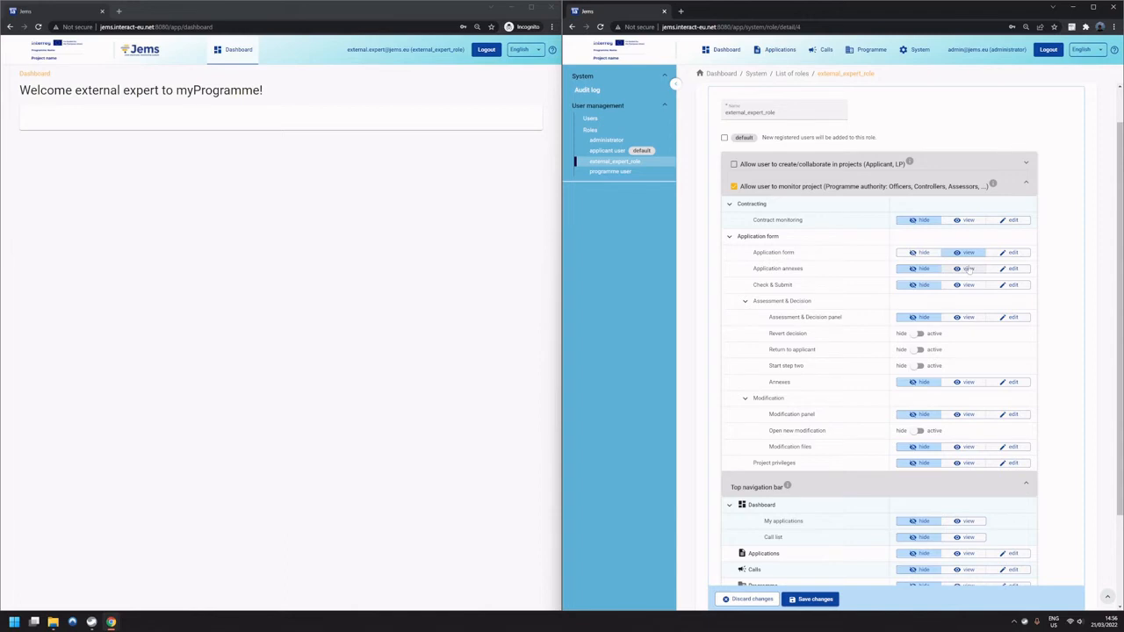
click(968, 270)
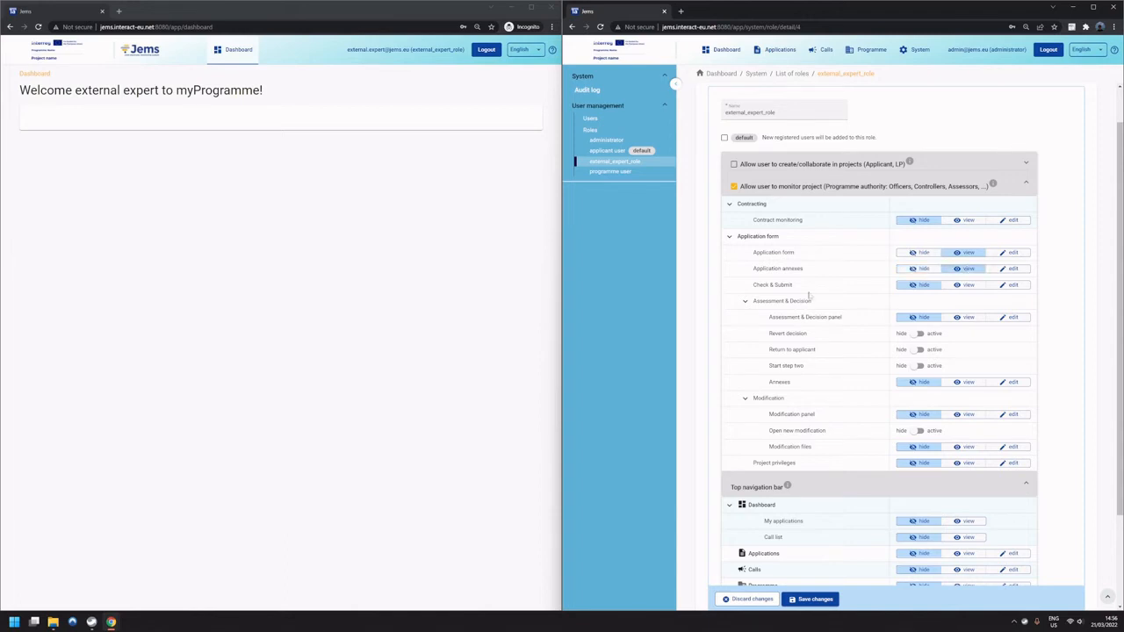
Try the edit permission for the role's Assessment & Decision panel, and set it to view instead.
drag(801, 290, 752, 292)
click(841, 289)
click(920, 287)
click(1001, 320)
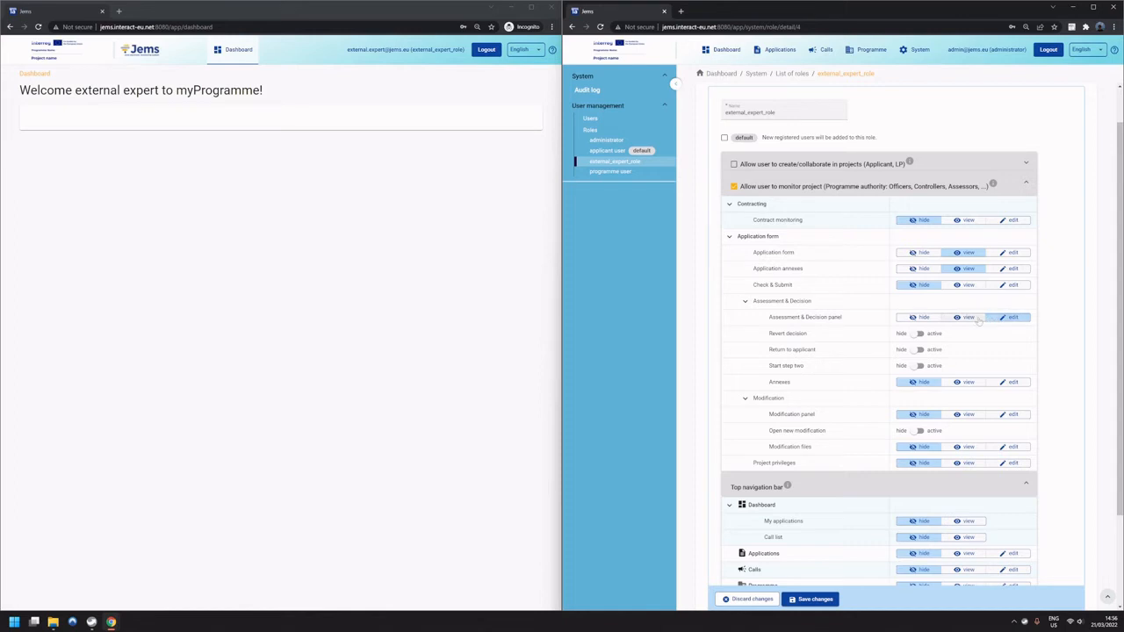
drag(789, 301, 810, 301)
click(816, 302)
click(959, 318)
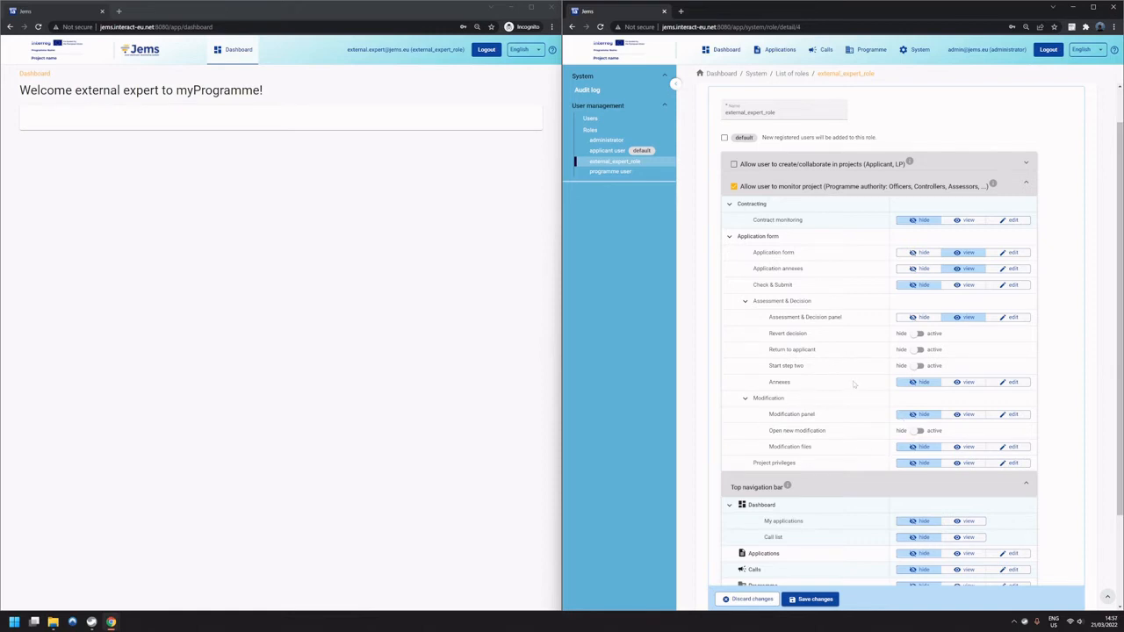
Set the role's My applications dashboard permission to view and save the role changes.
scroll(852, 376, down, 1)
scroll(852, 373, down, 2)
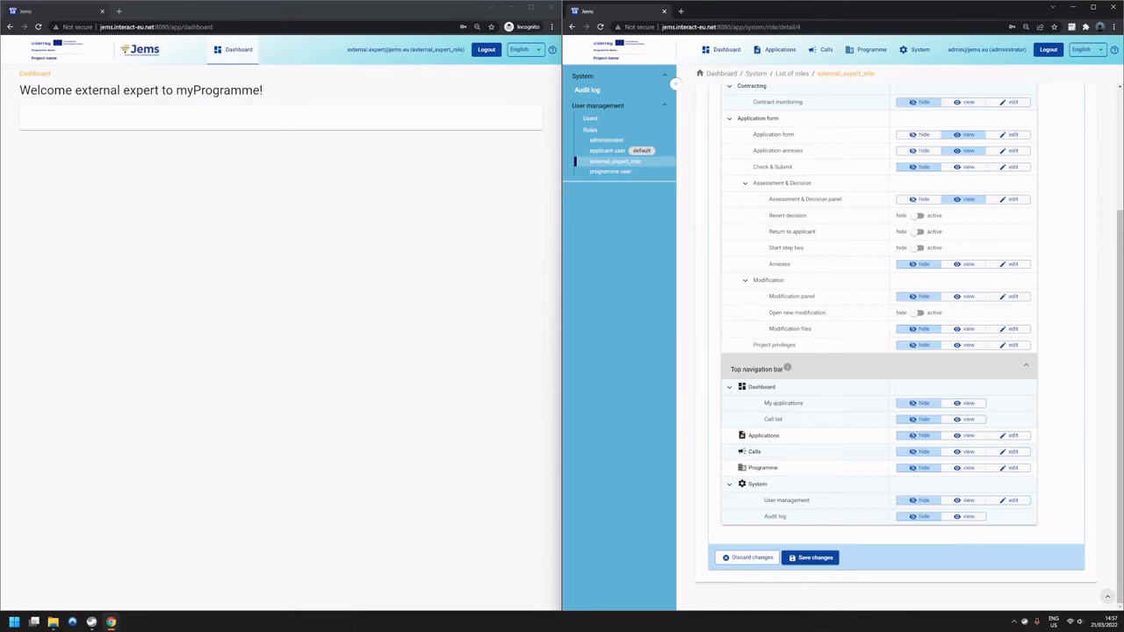
click(154, 203)
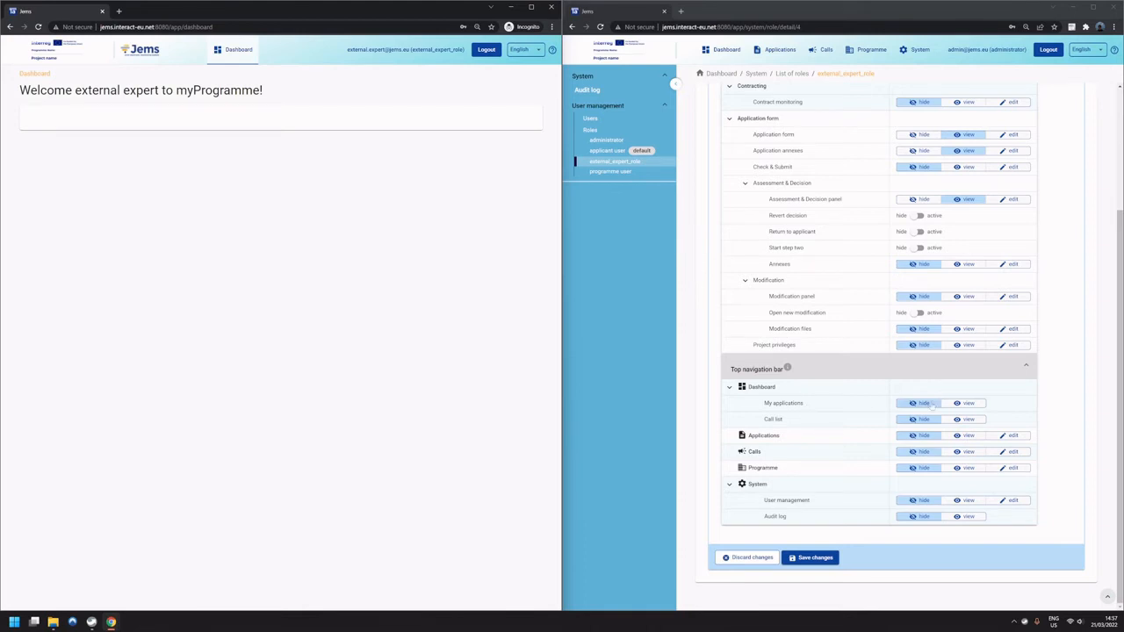
click(957, 403)
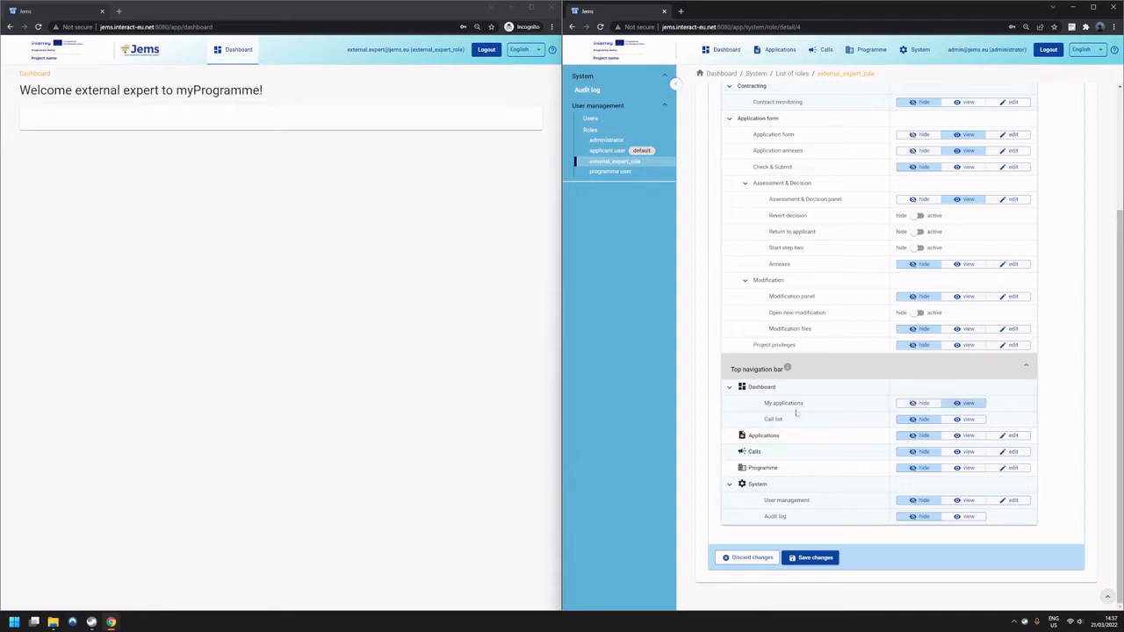
click(458, 276)
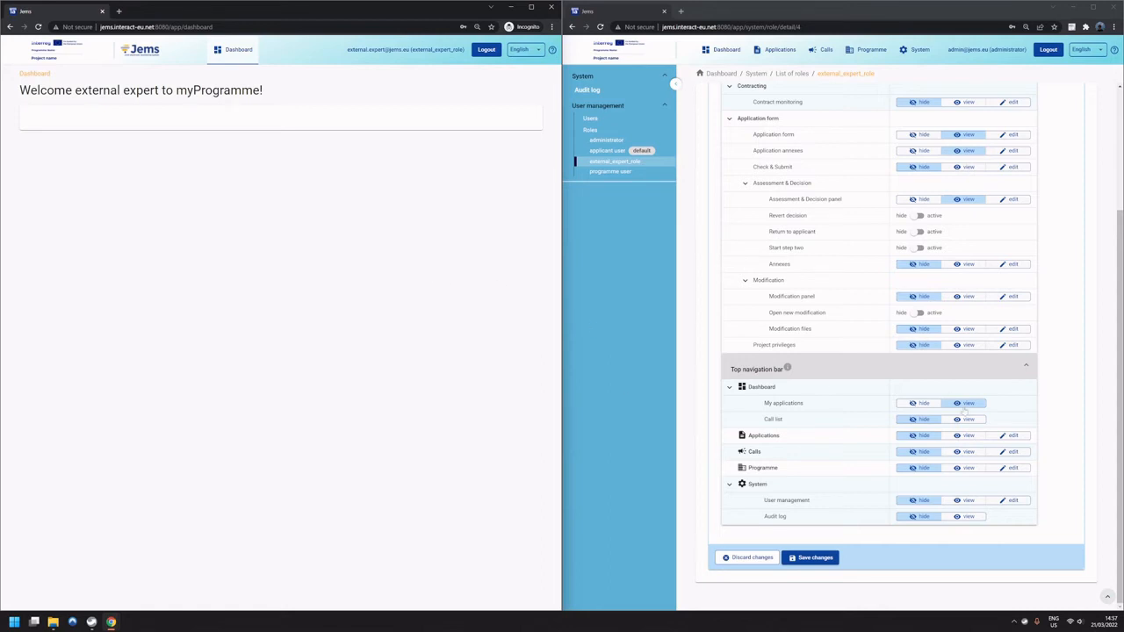
click(793, 430)
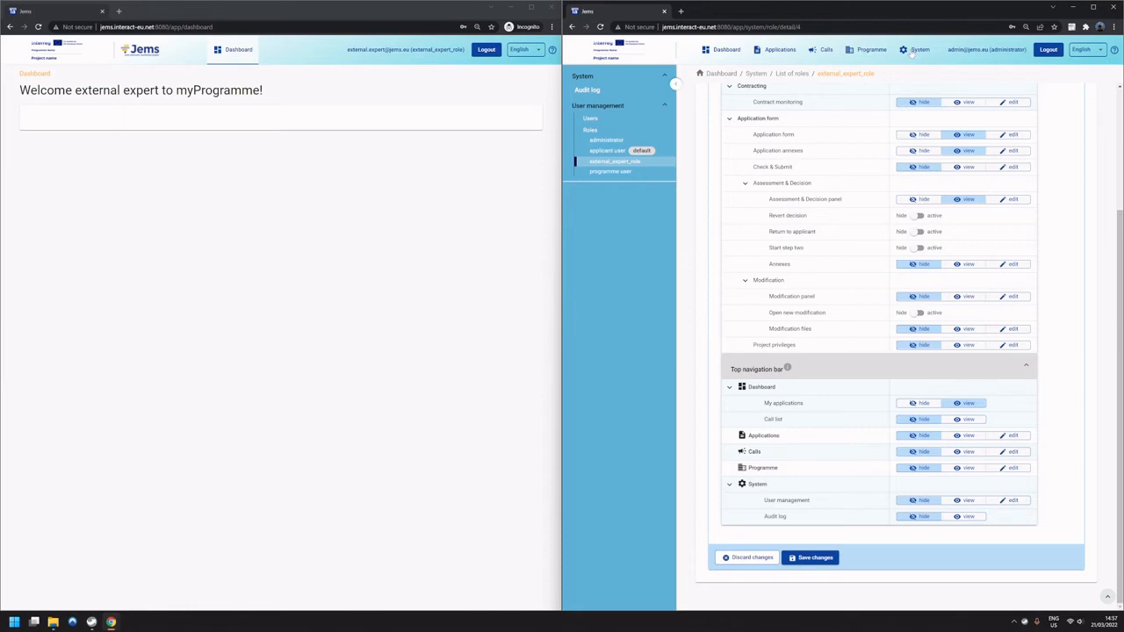
click(821, 565)
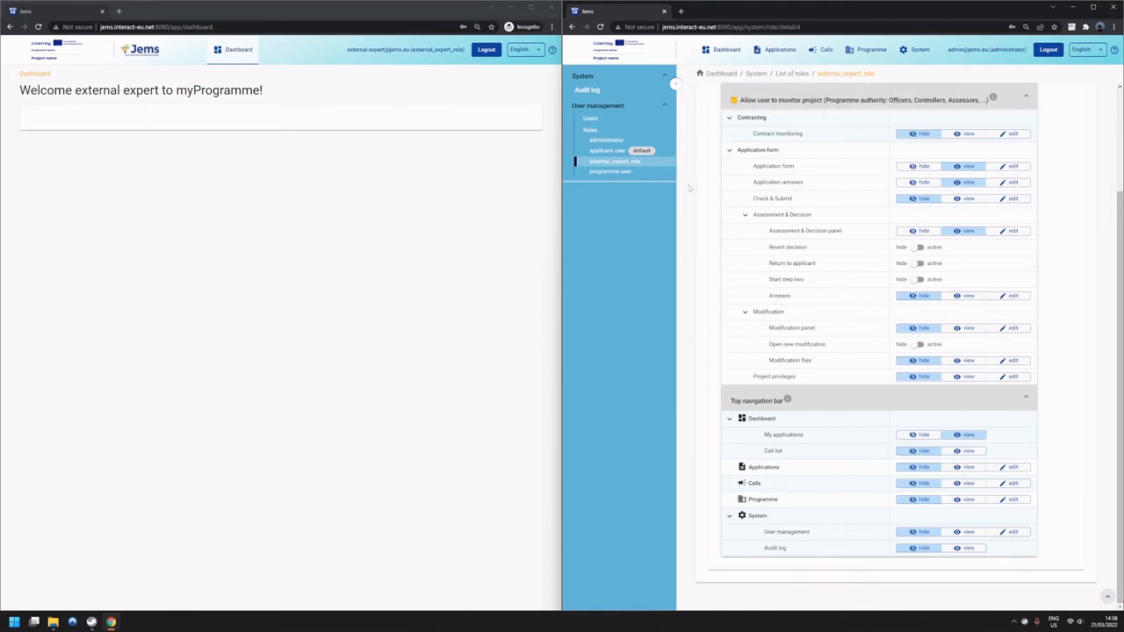
Log the external expert out and log back in with that account's e-mail and password.
click(466, 172)
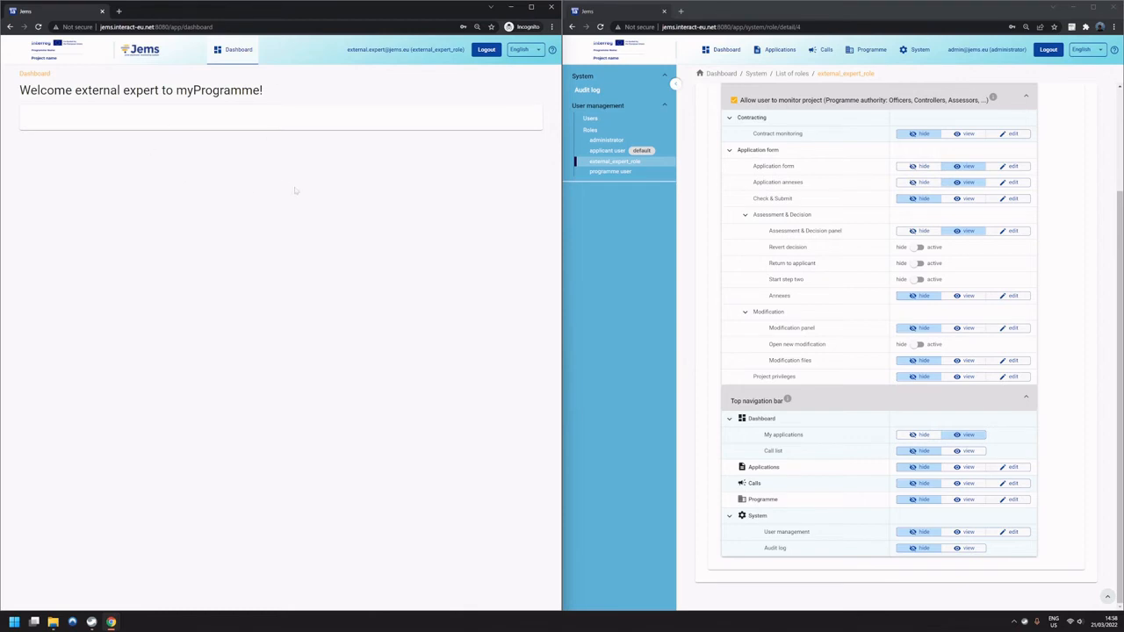
drag(348, 51, 410, 51)
click(487, 50)
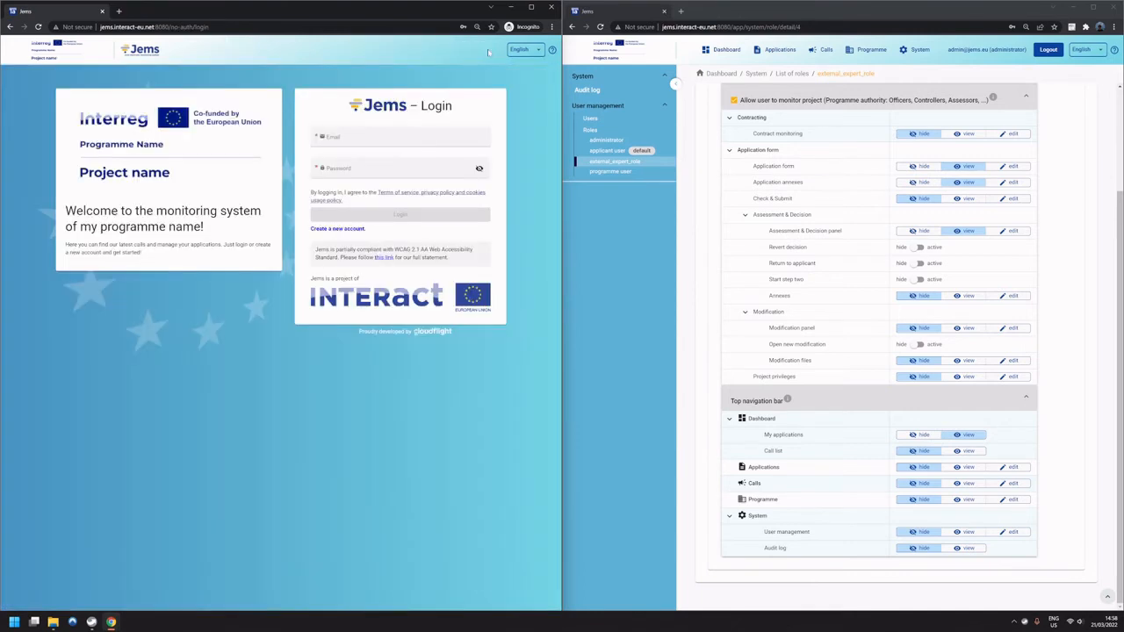
click(390, 142)
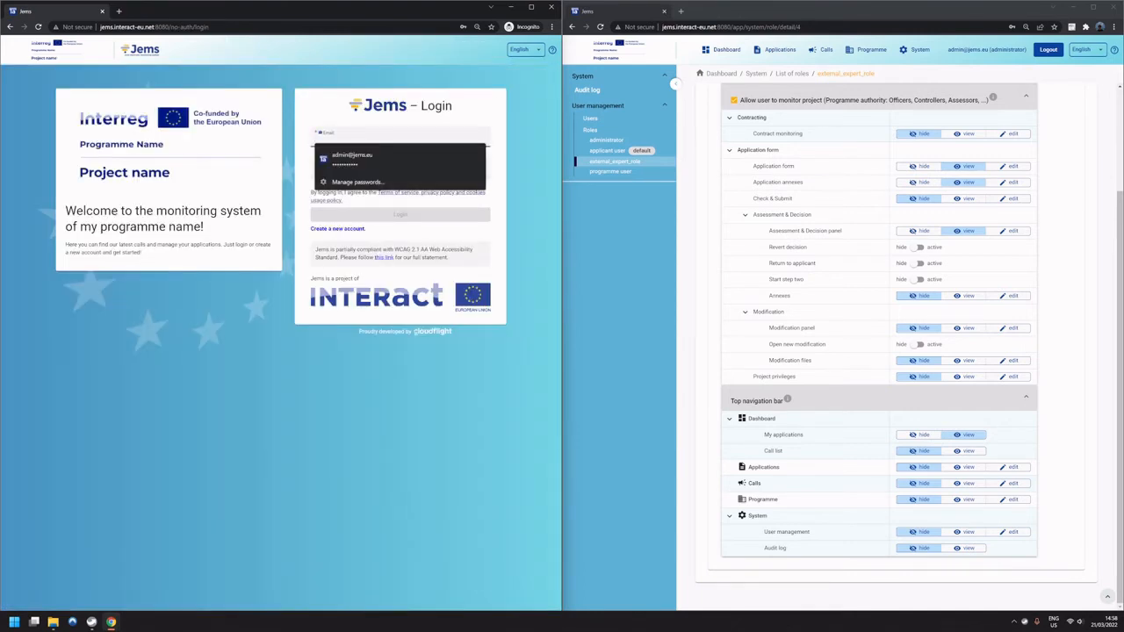
text(exte)
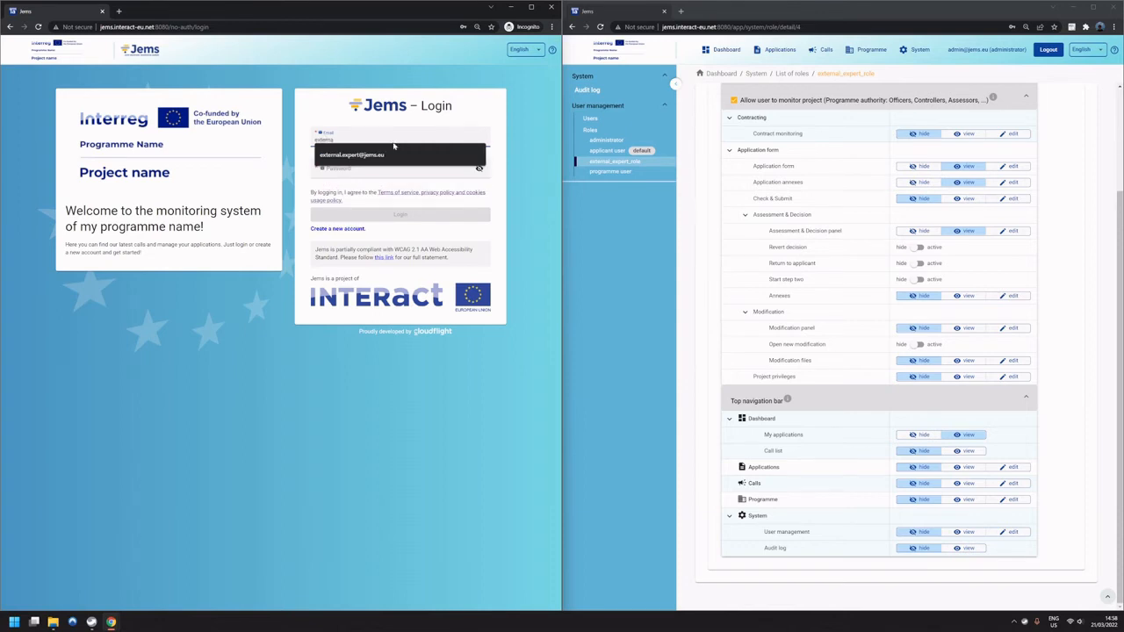
text(rna)
click(397, 155)
click(400, 167)
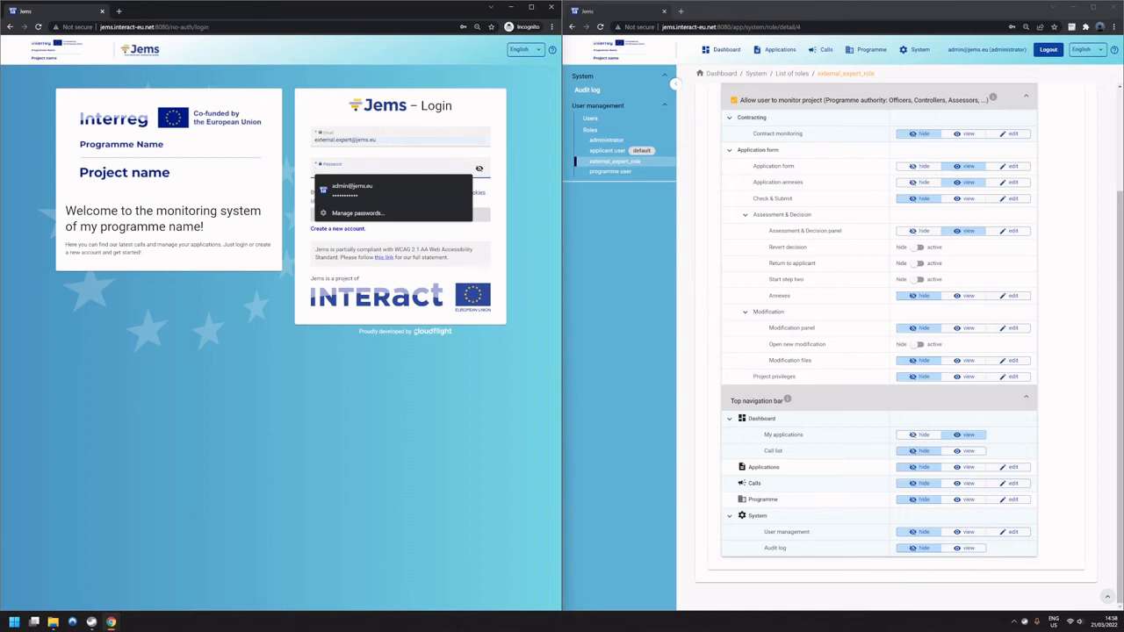
text(•••••)
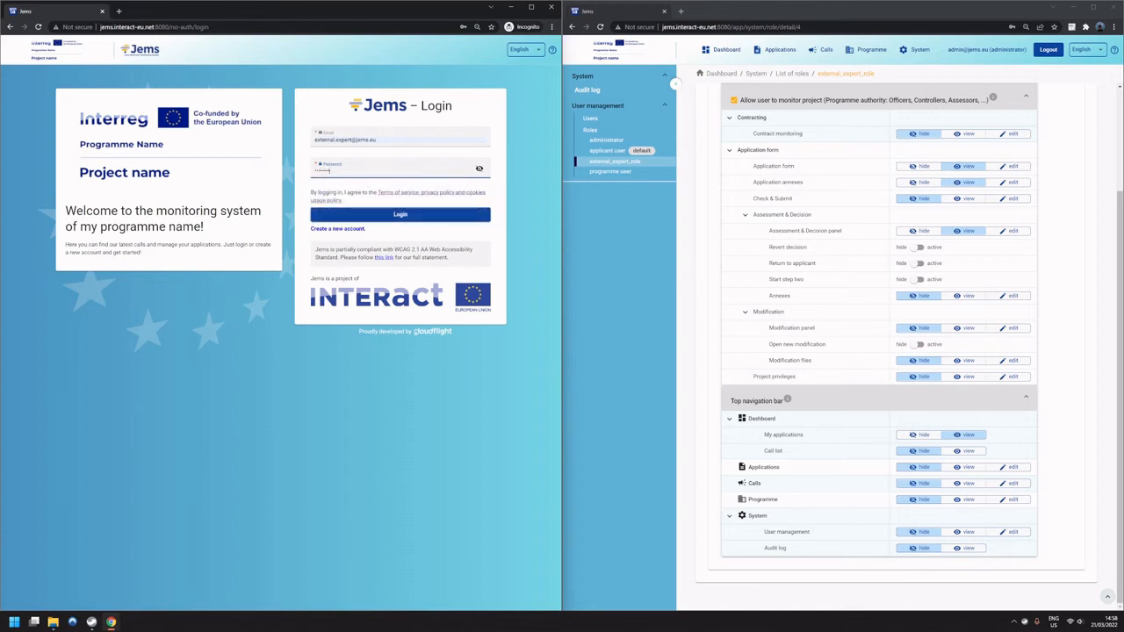
click(399, 216)
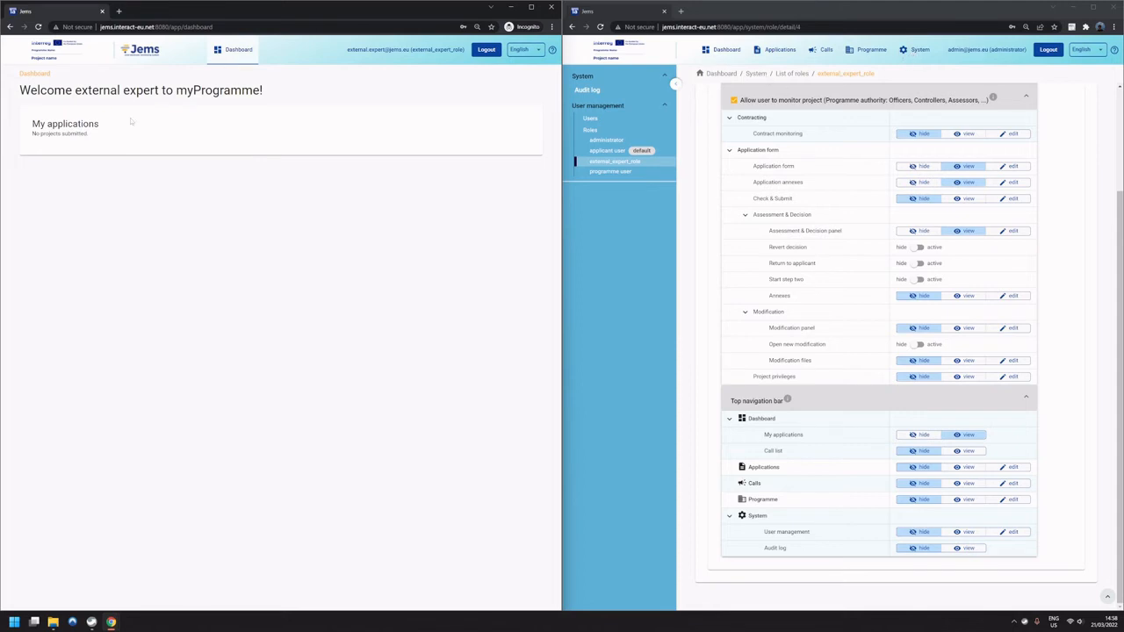
Examine the My applications section on the external expert's dashboard.
drag(101, 137, 33, 125)
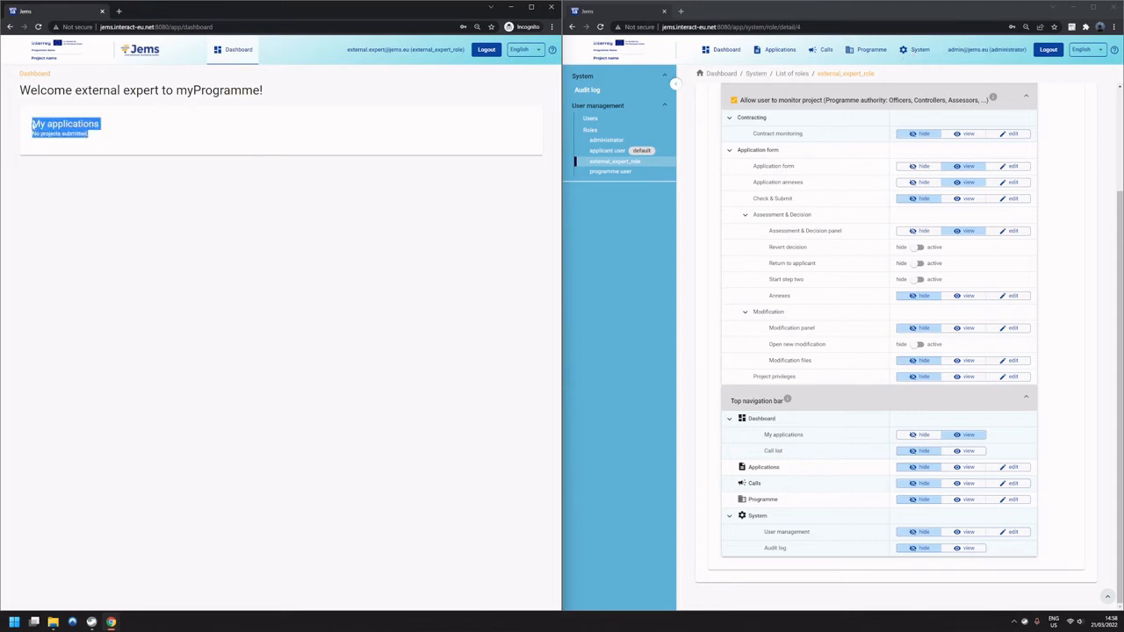
click(37, 131)
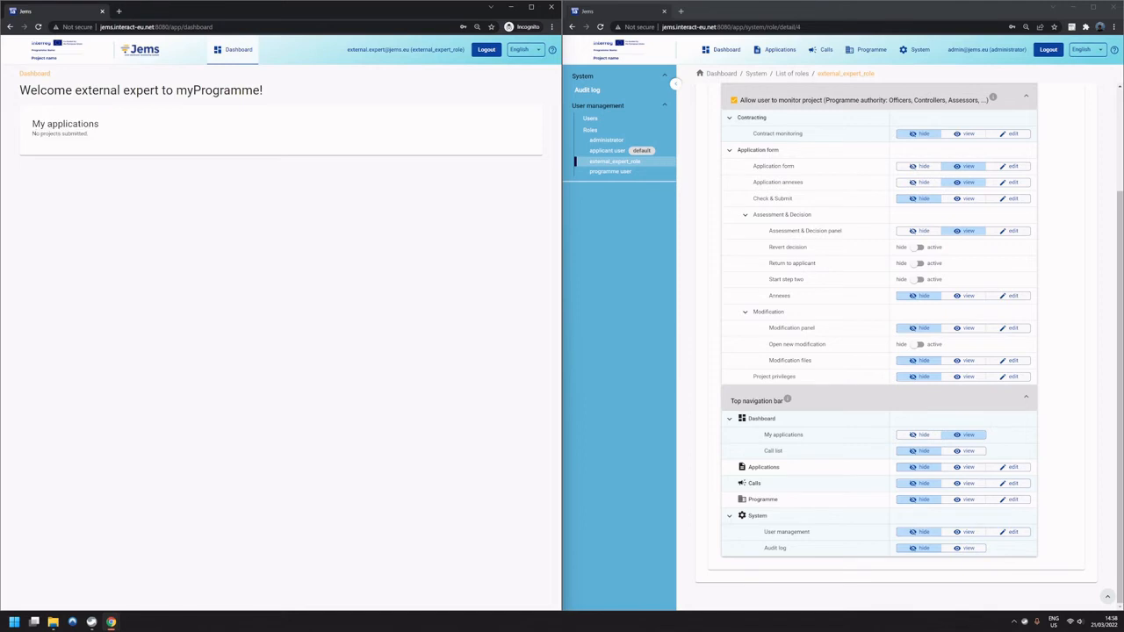
drag(33, 123, 94, 139)
click(94, 139)
In the administrator session, open the applications' user assignment and add the external expert to the PRUEBA and MED projects.
click(696, 276)
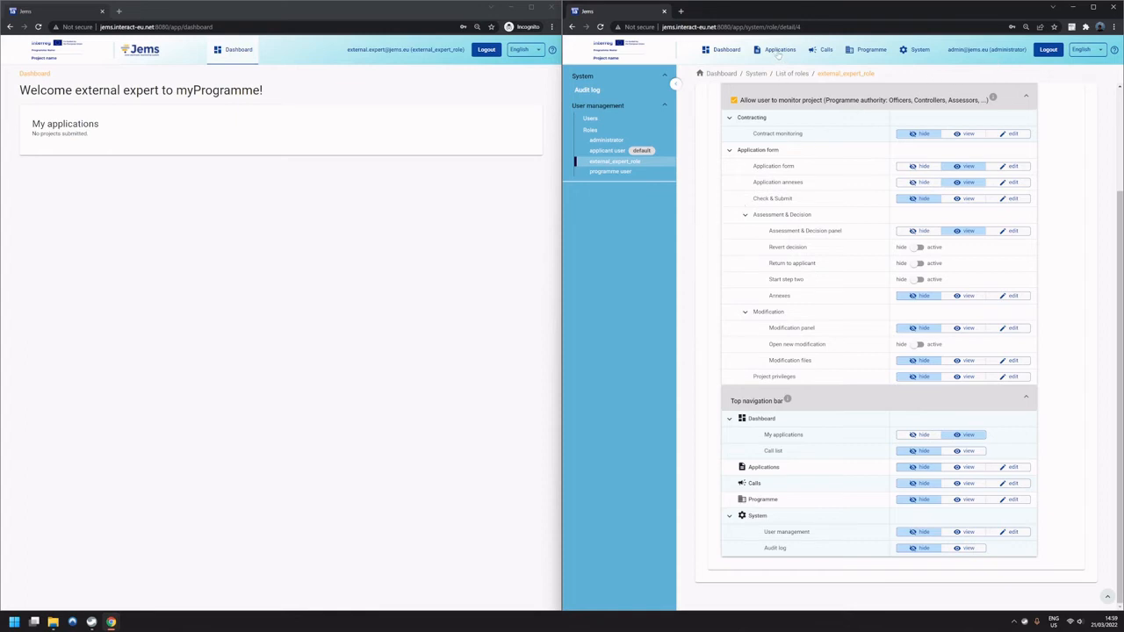
click(778, 53)
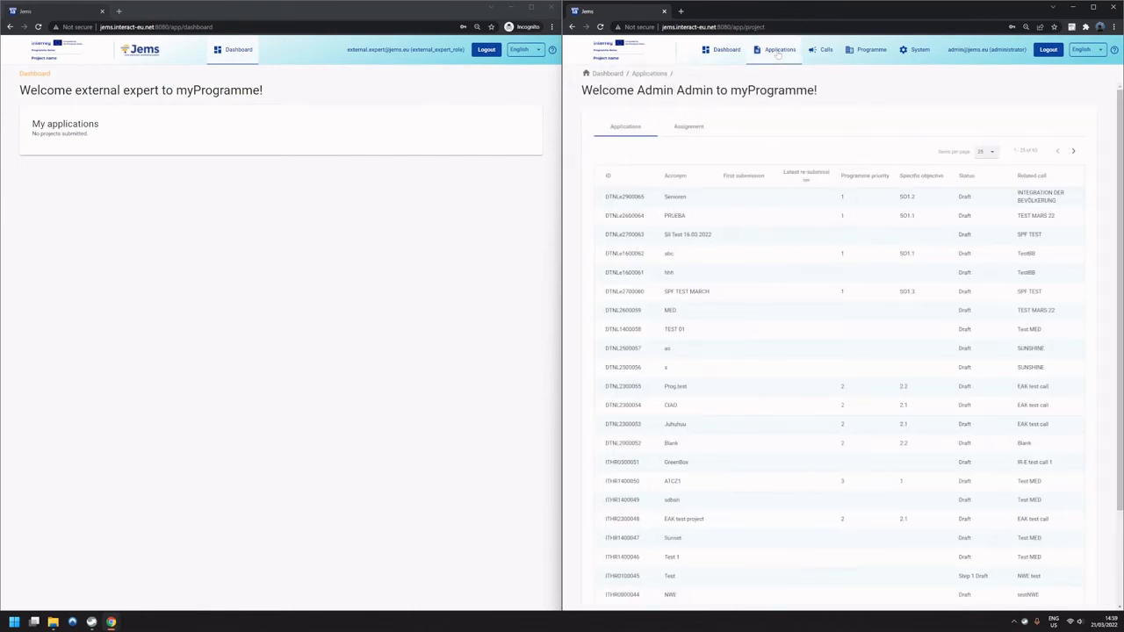
click(690, 127)
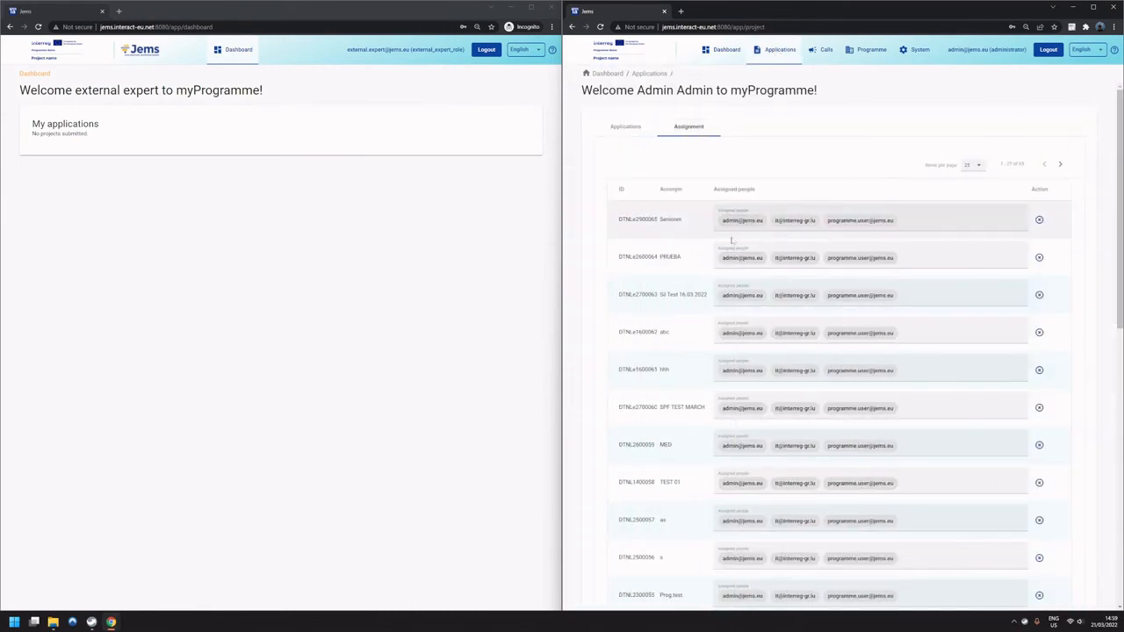
scroll(669, 273, down, 5)
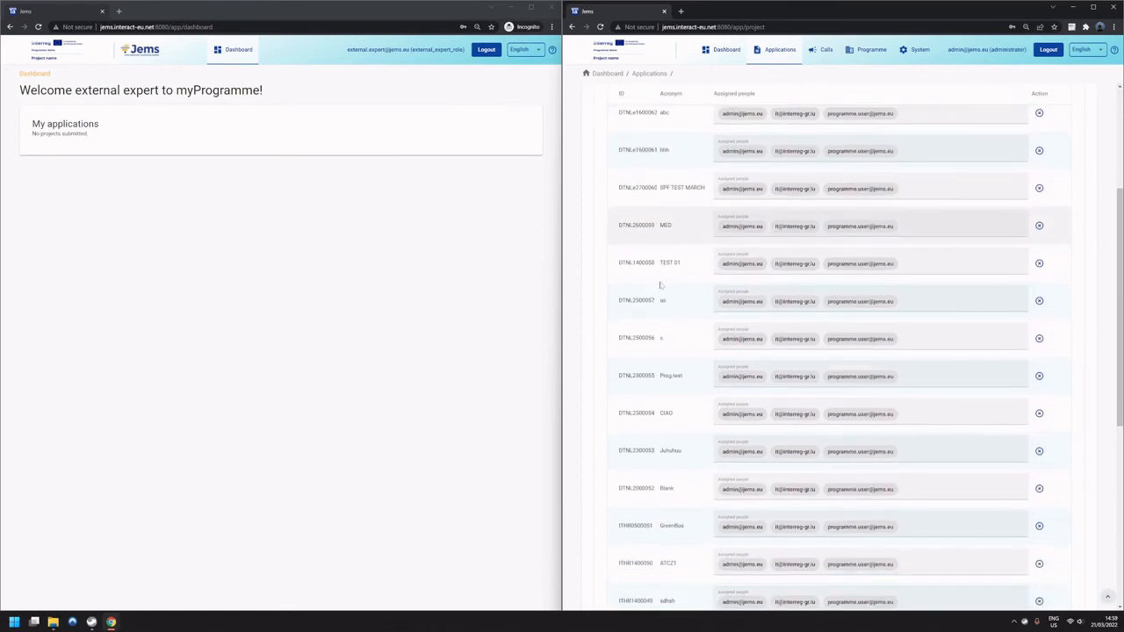
scroll(662, 285, up, 5)
scroll(887, 238, down, 1)
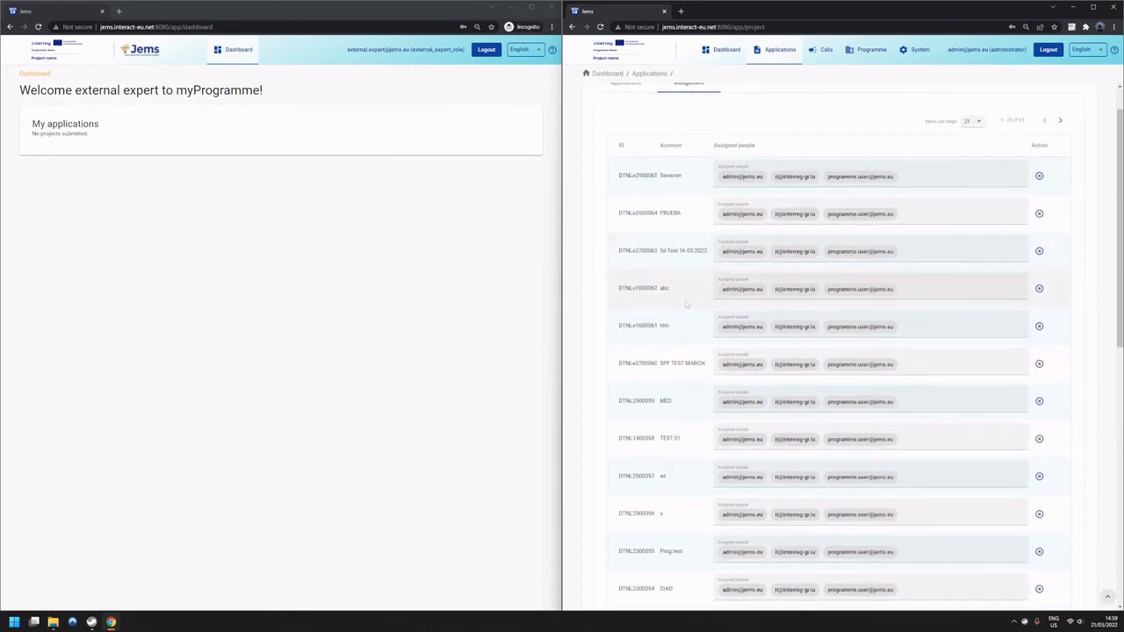
click(887, 239)
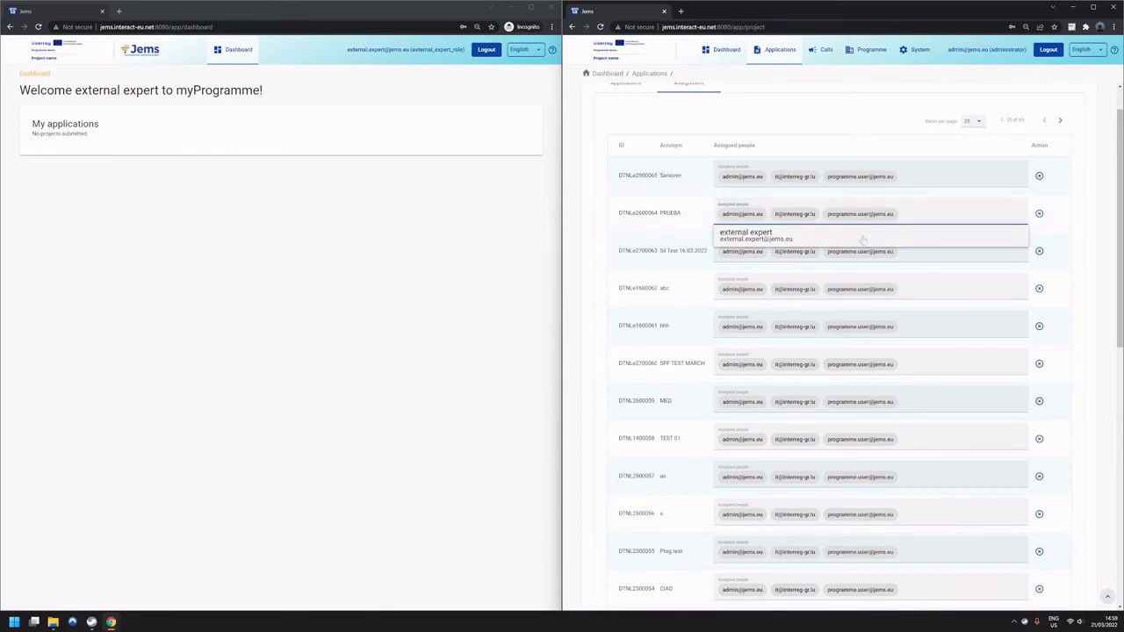
click(860, 241)
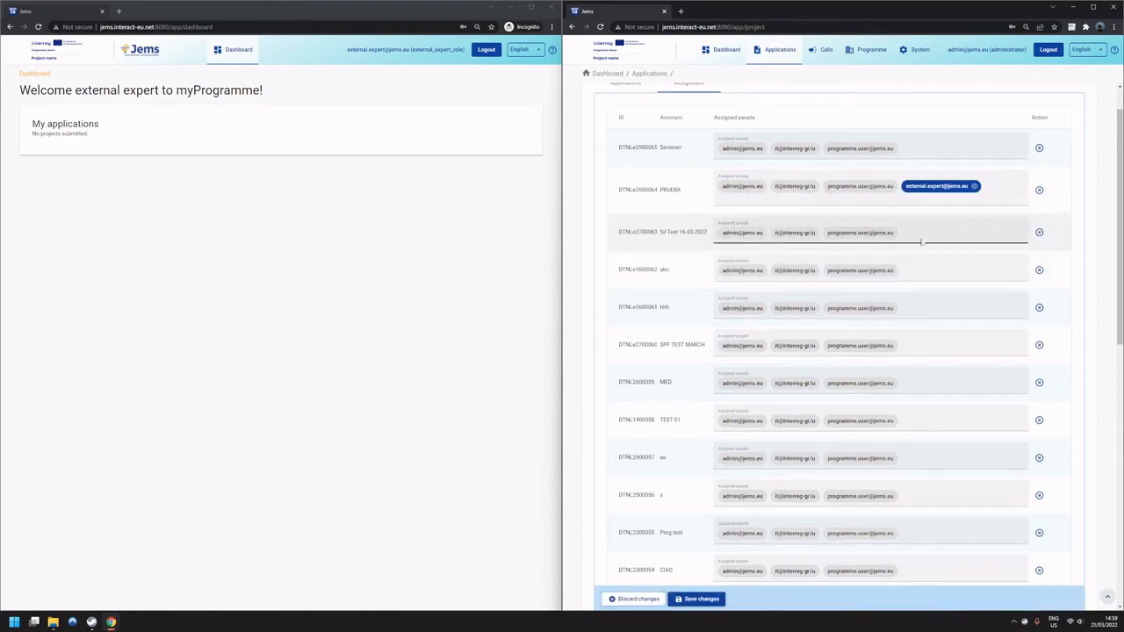
click(909, 383)
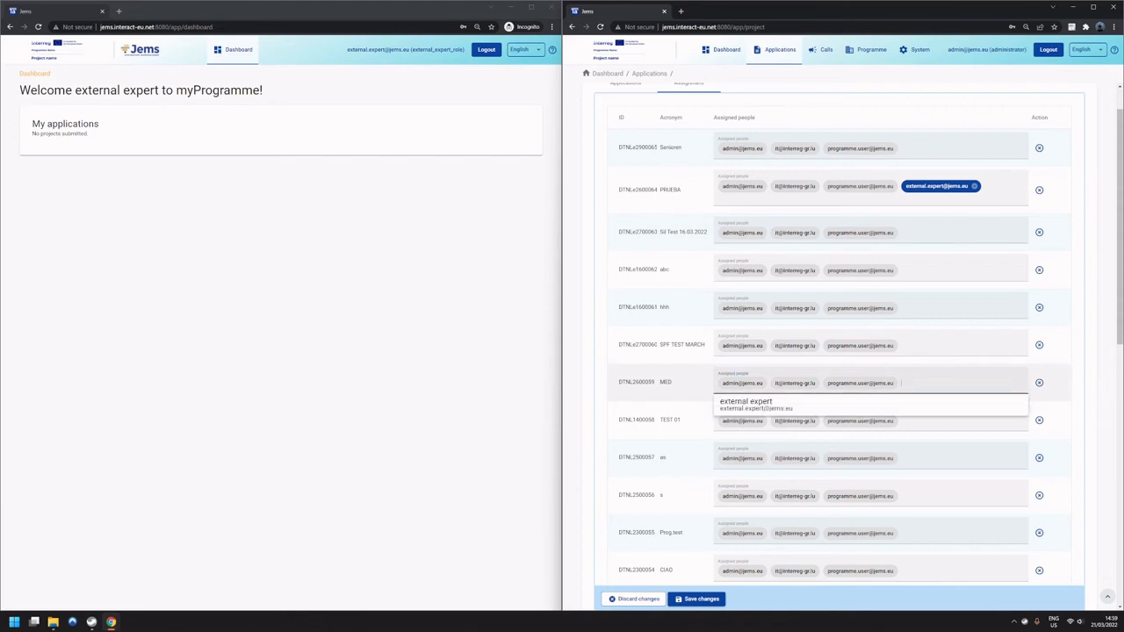
click(887, 407)
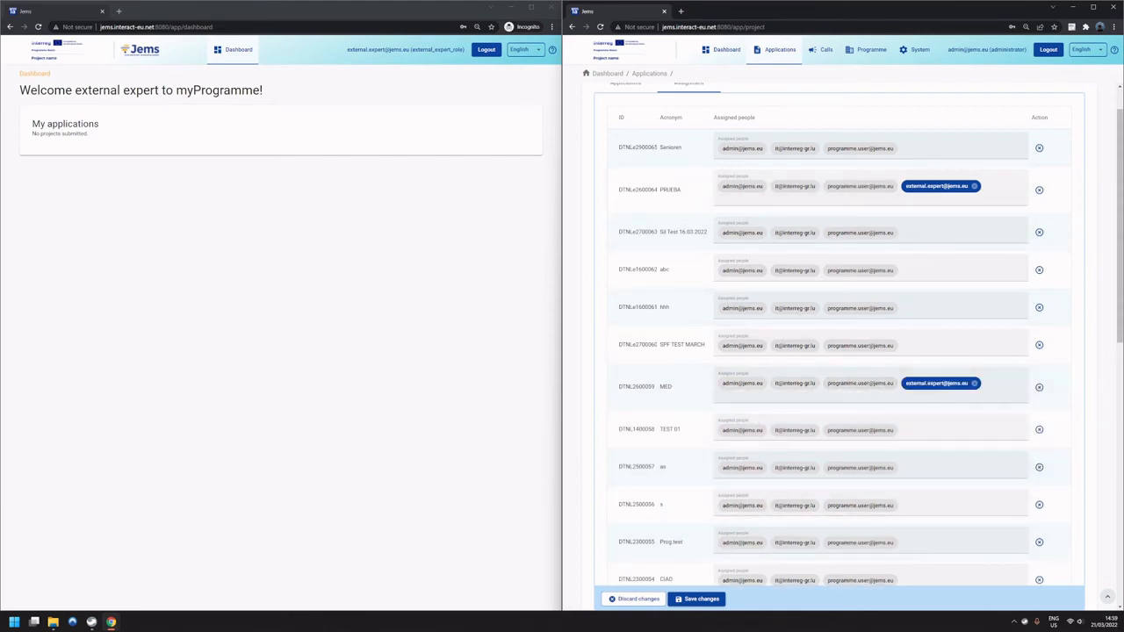
Save the PRUEBA and MED assignments, and log the external expert out and back in with that account's e-mail and password.
click(701, 602)
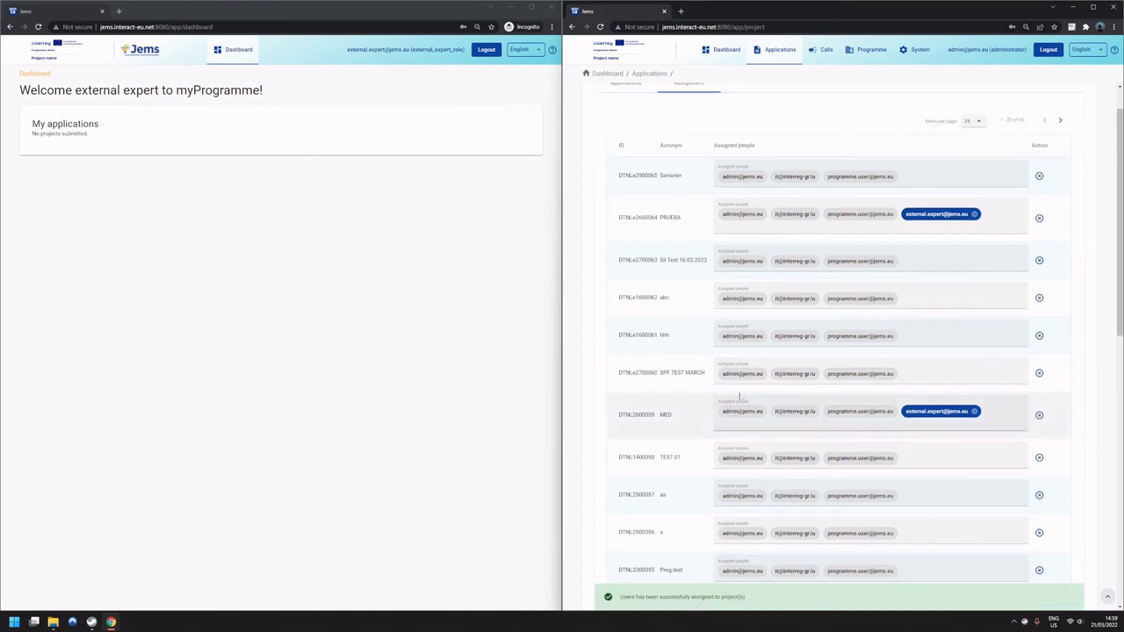
click(464, 204)
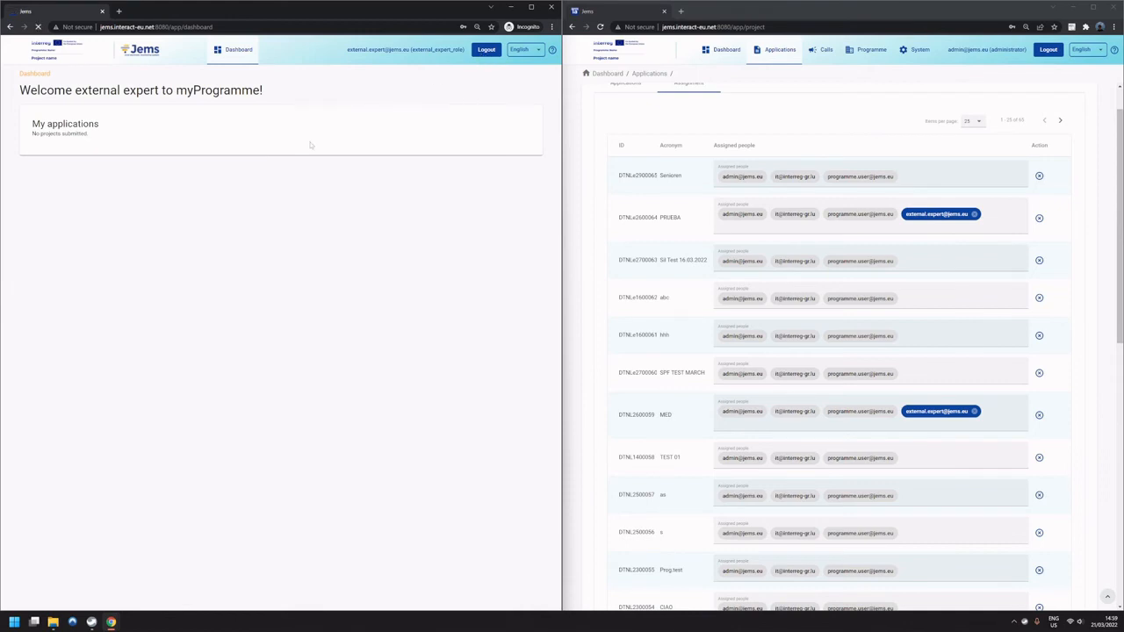
click(487, 49)
click(422, 143)
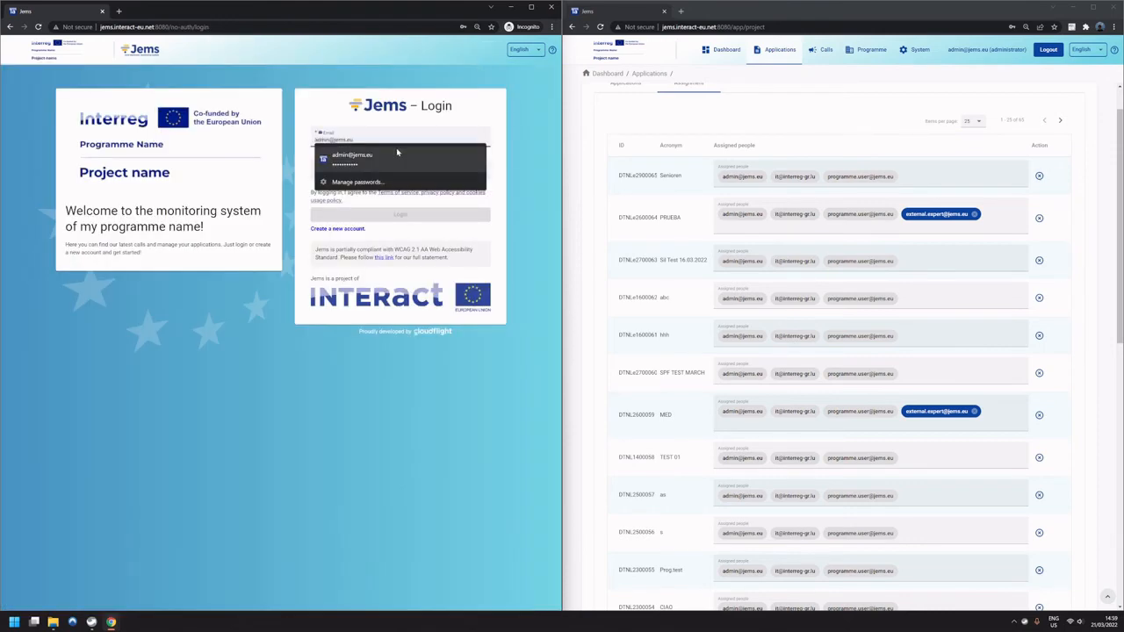
text(ex)
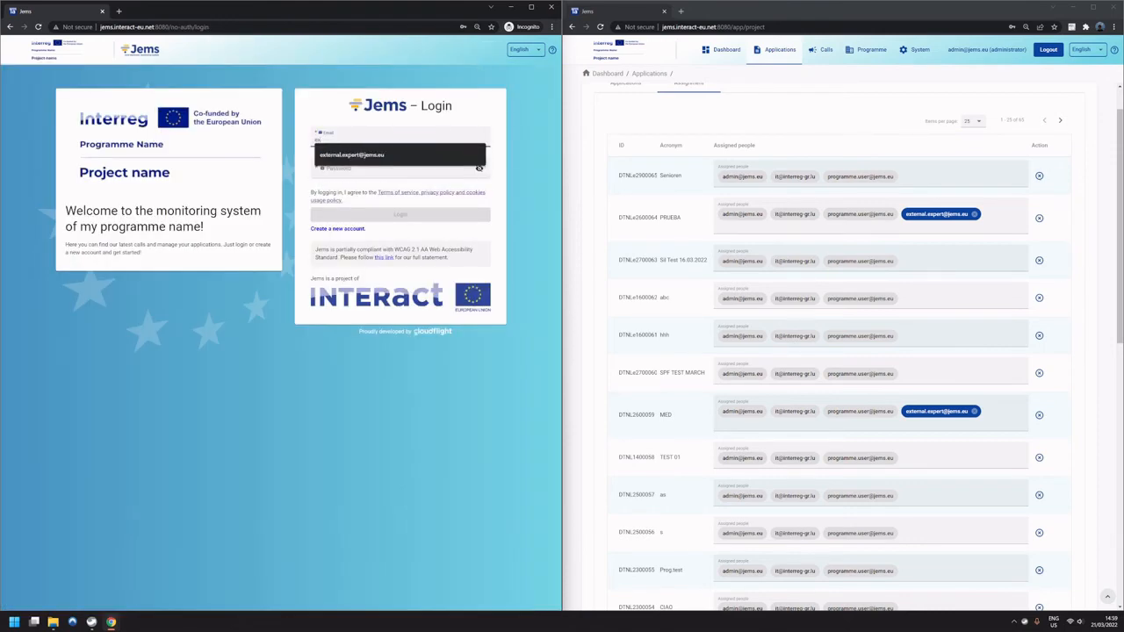
click(414, 156)
key(Tab)
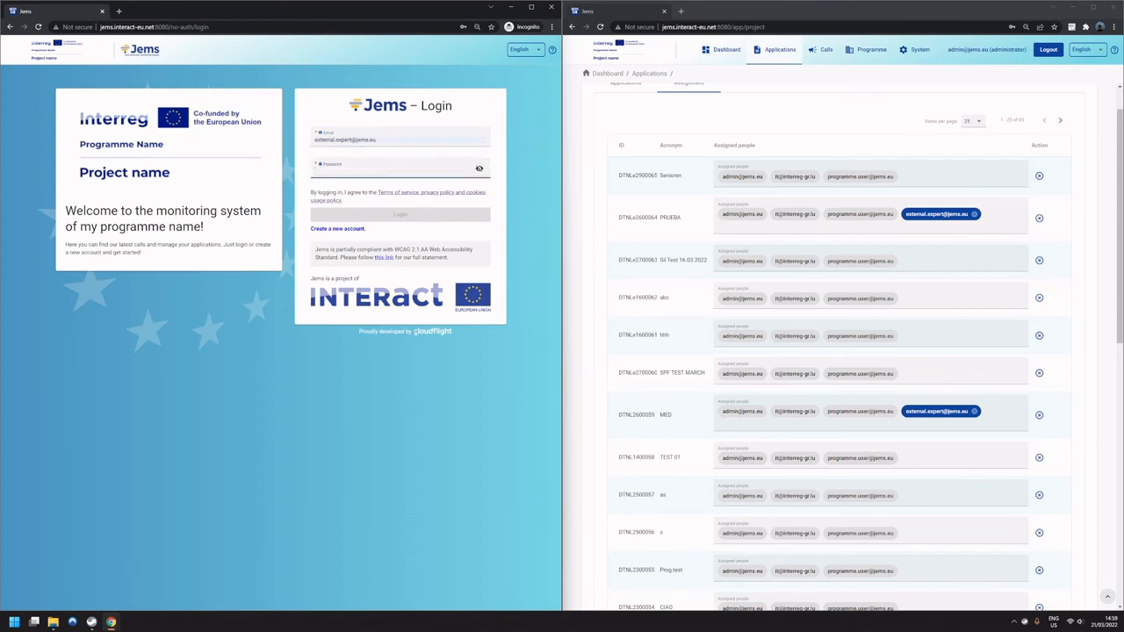
text(***)
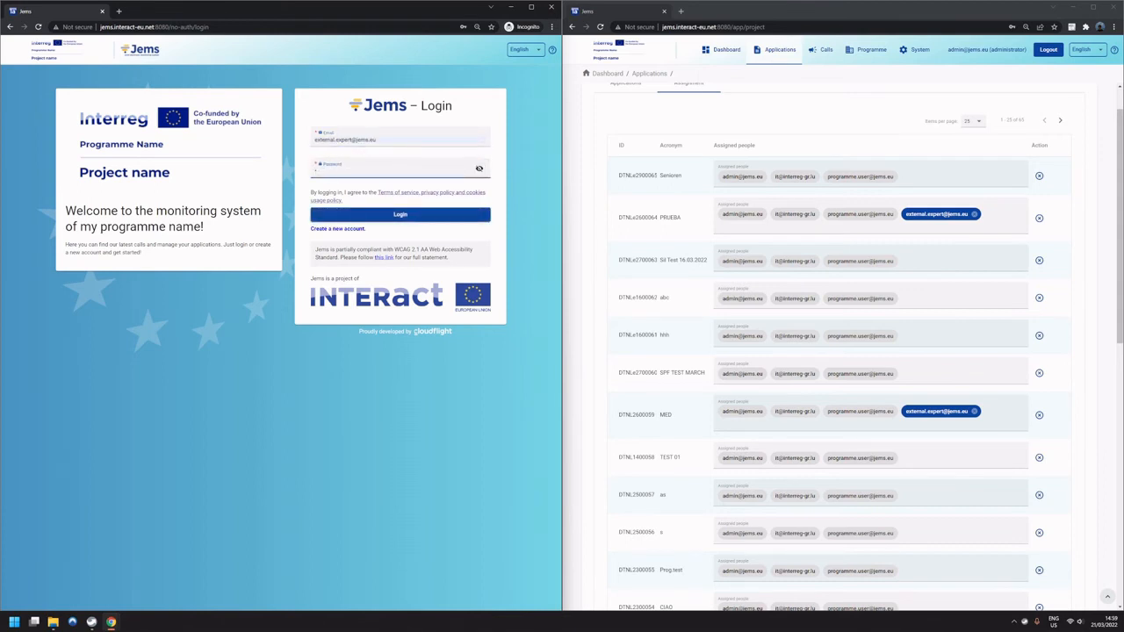
text(****)
key(Return)
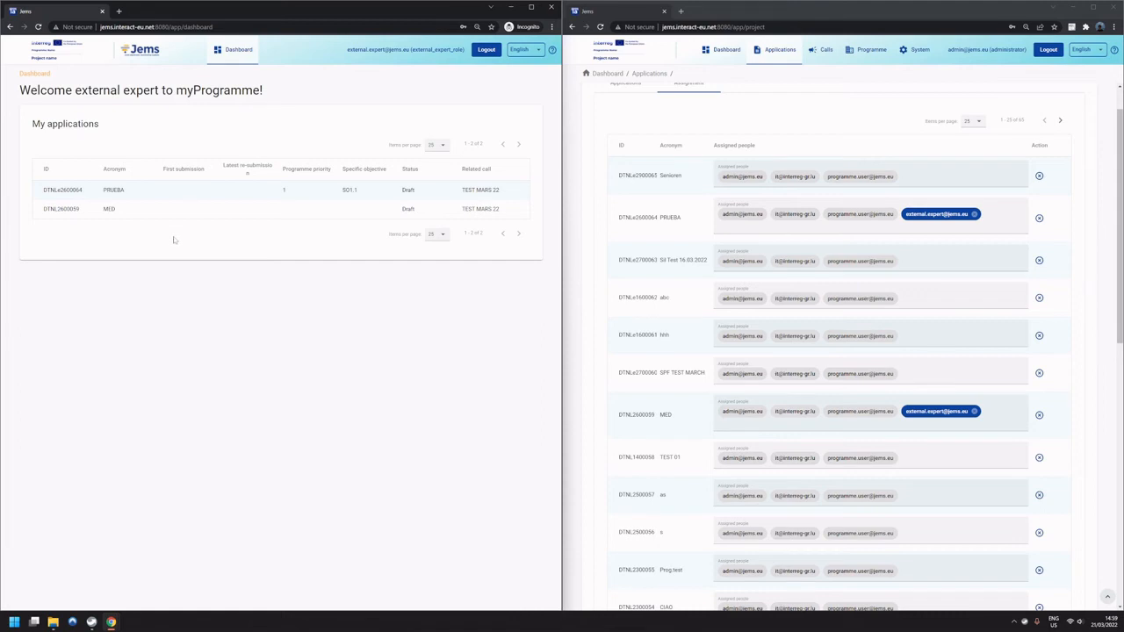
Open the PRUEBA application as the external expert and compare its sections with the external_expert_role privileges in the administrator session.
click(124, 196)
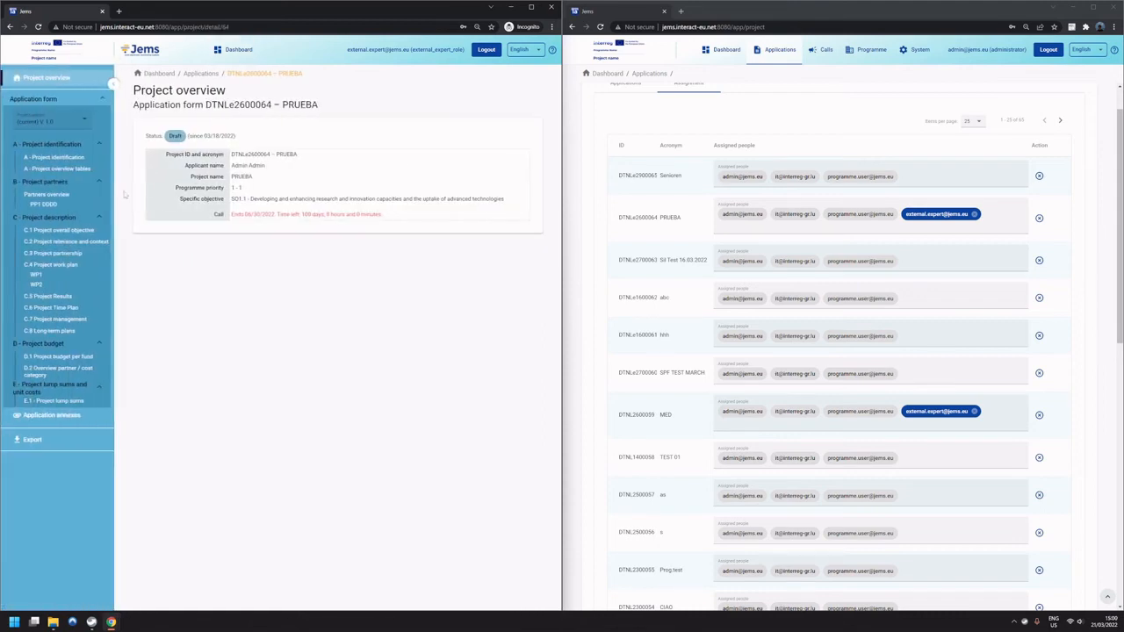
click(915, 50)
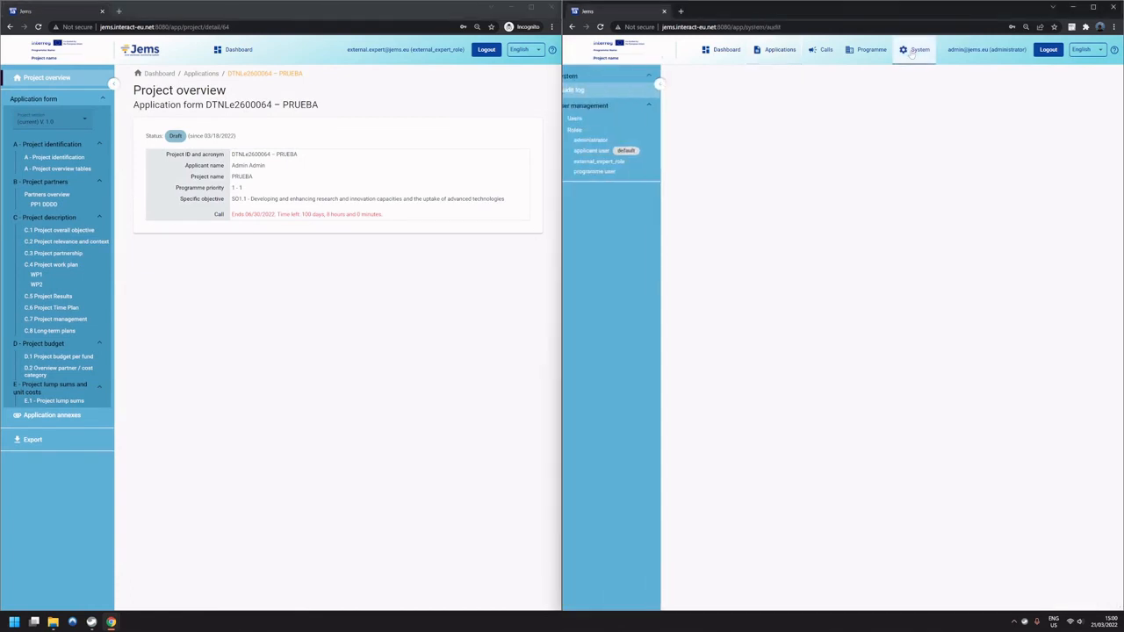
click(617, 163)
scroll(701, 264, down, 5)
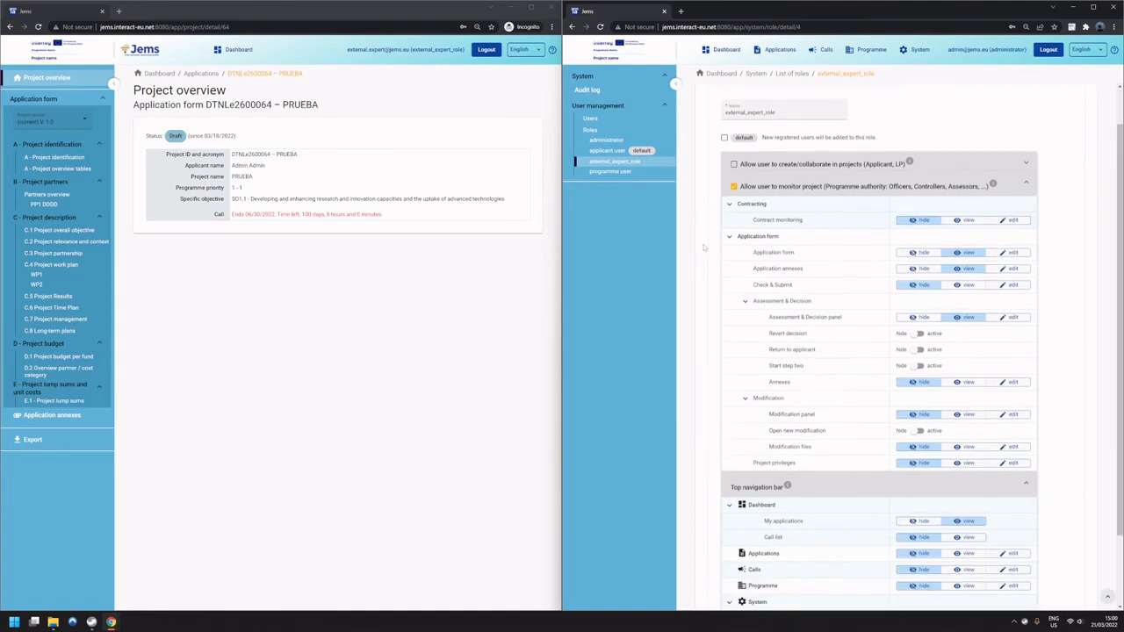
scroll(702, 264, up, 1)
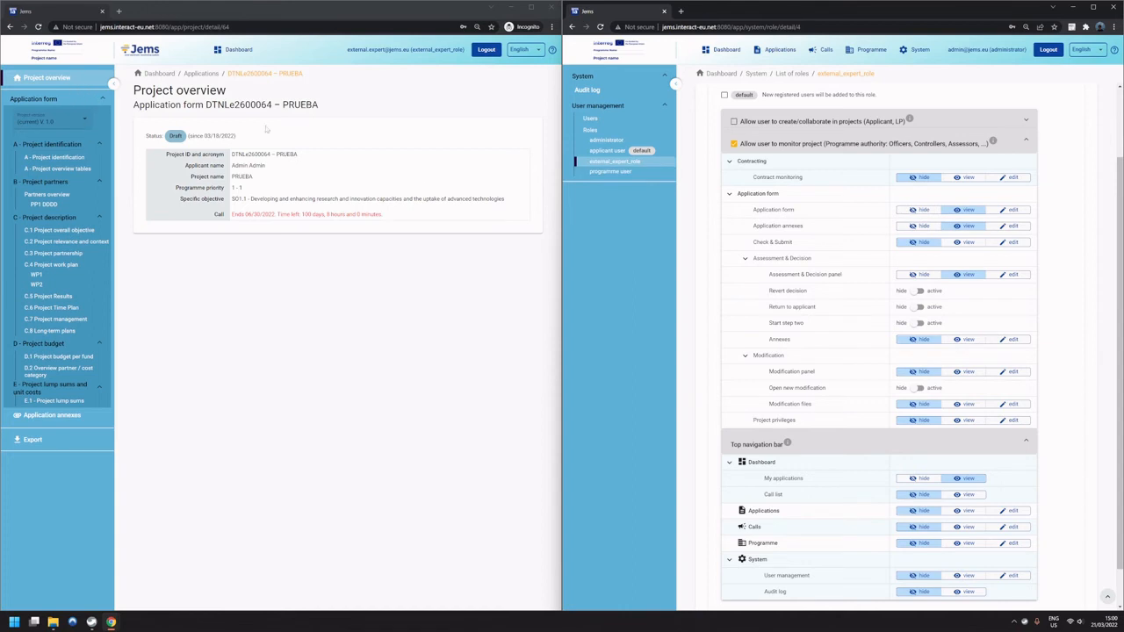
click(728, 161)
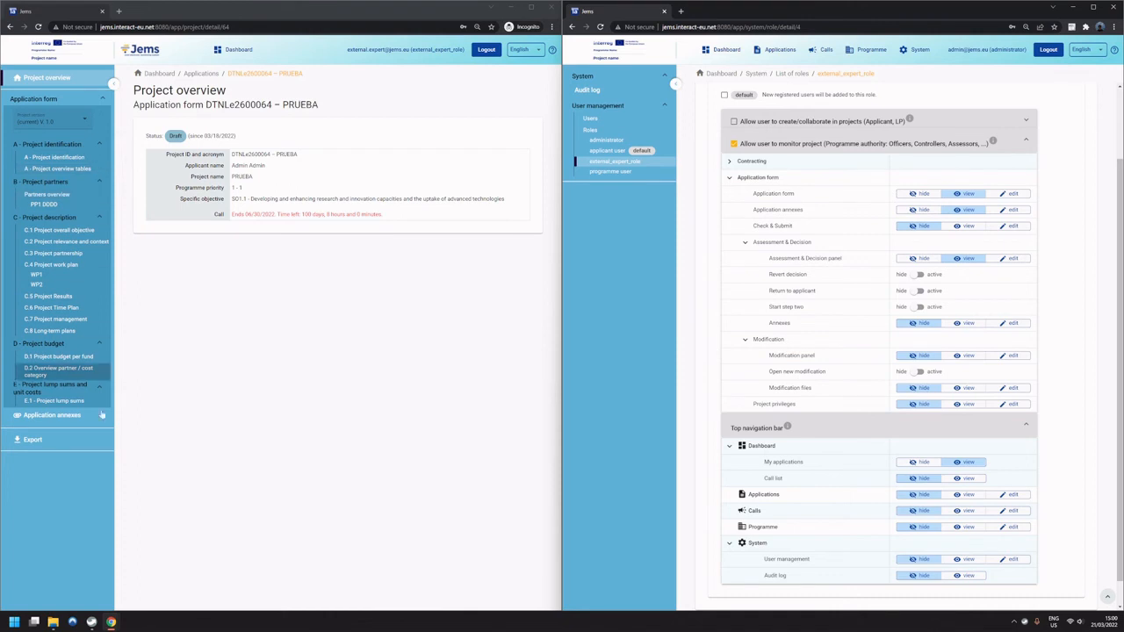
click(246, 393)
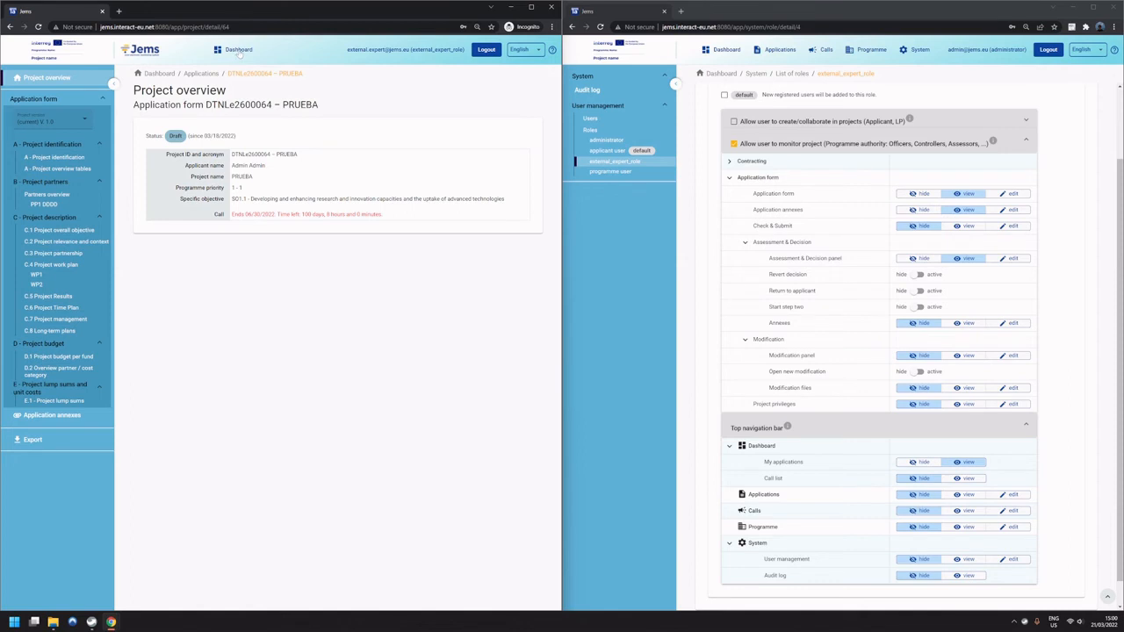
Return to the external expert's dashboard and open the applications' user assignment in the administrator session.
click(238, 50)
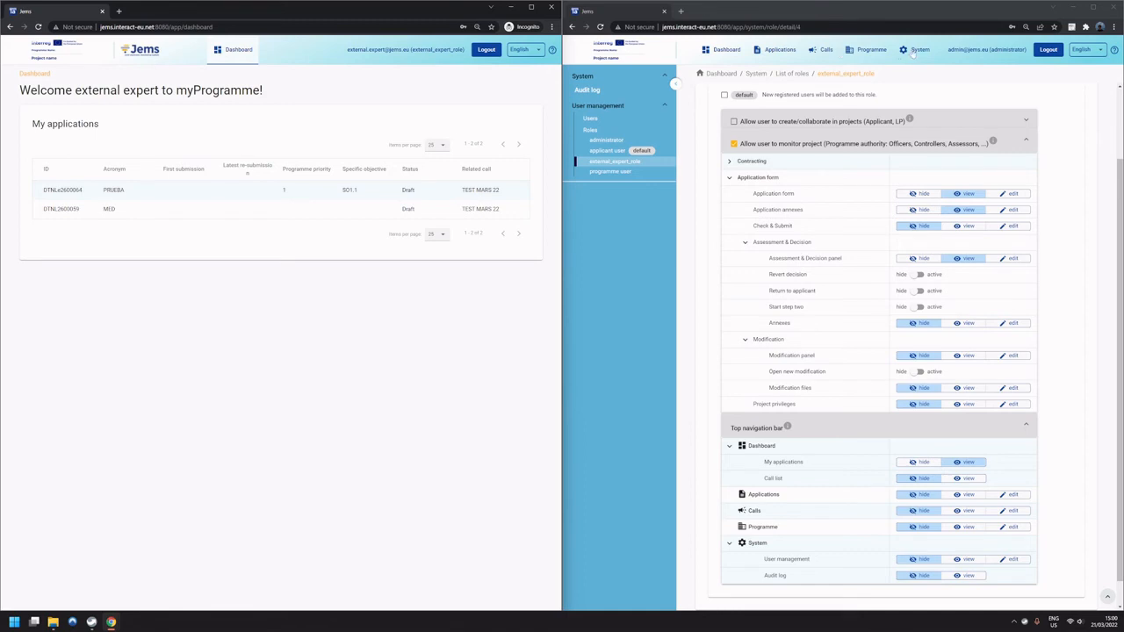
click(779, 51)
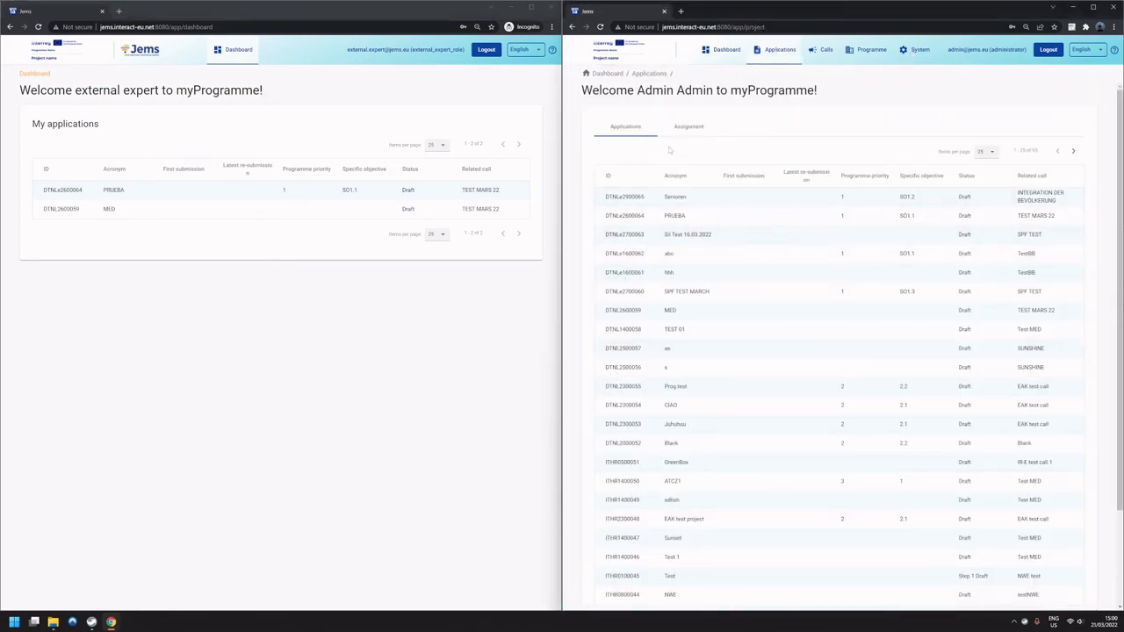
click(685, 128)
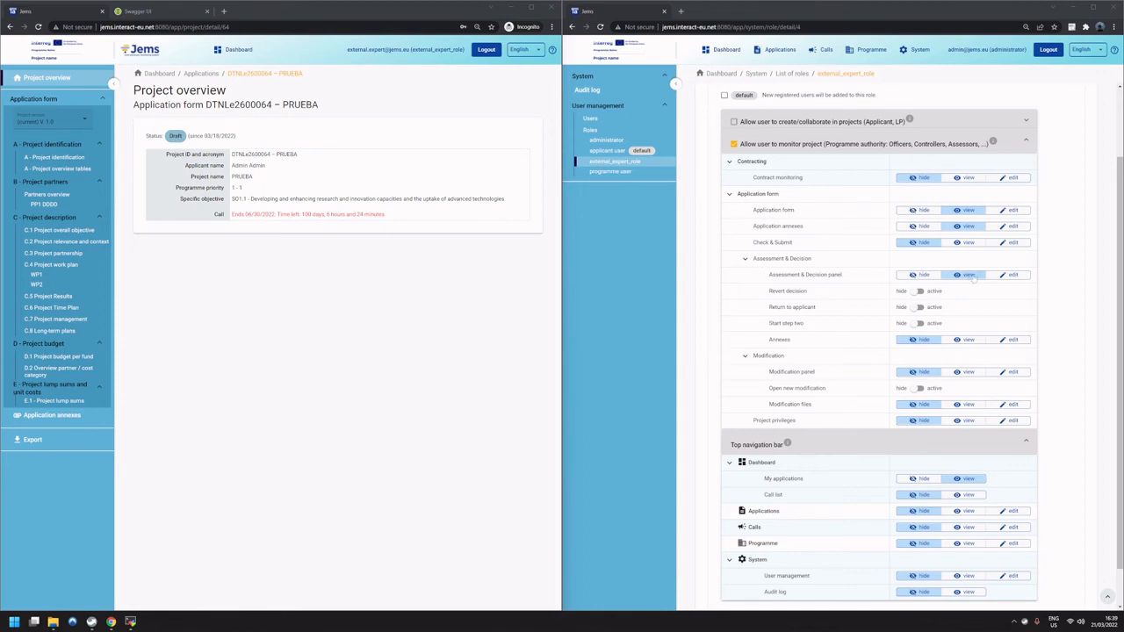
Examine the role's Assessment & Decision privileges against the PRUEBA project's status in the external expert's session.
drag(824, 260, 753, 260)
drag(843, 275, 768, 275)
click(273, 336)
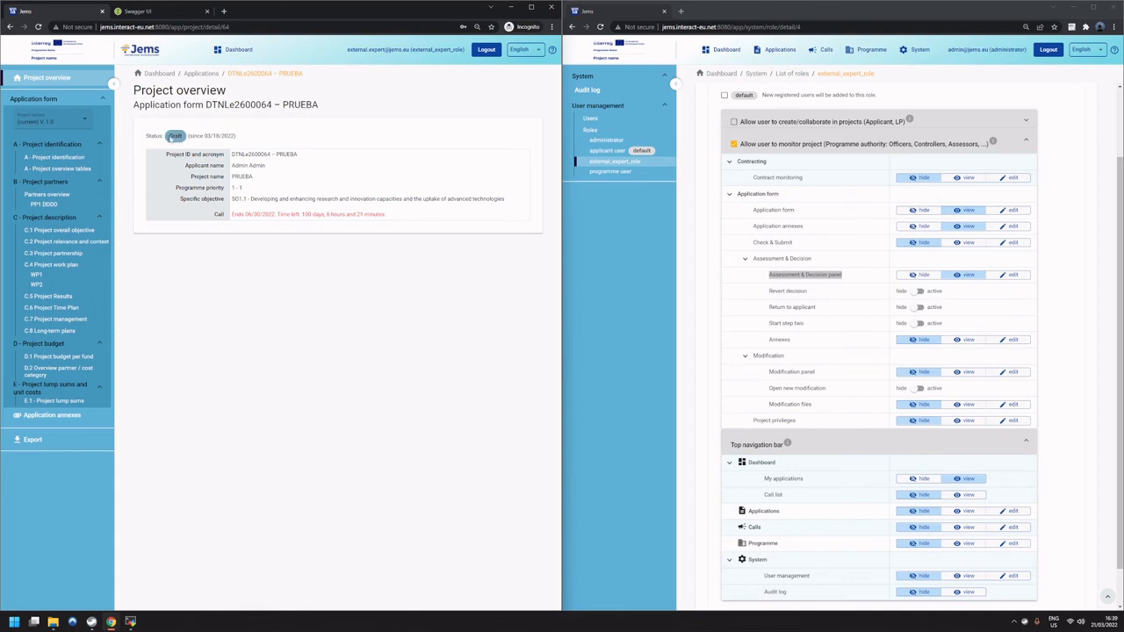
double_click(176, 136)
click(174, 259)
drag(169, 136, 180, 136)
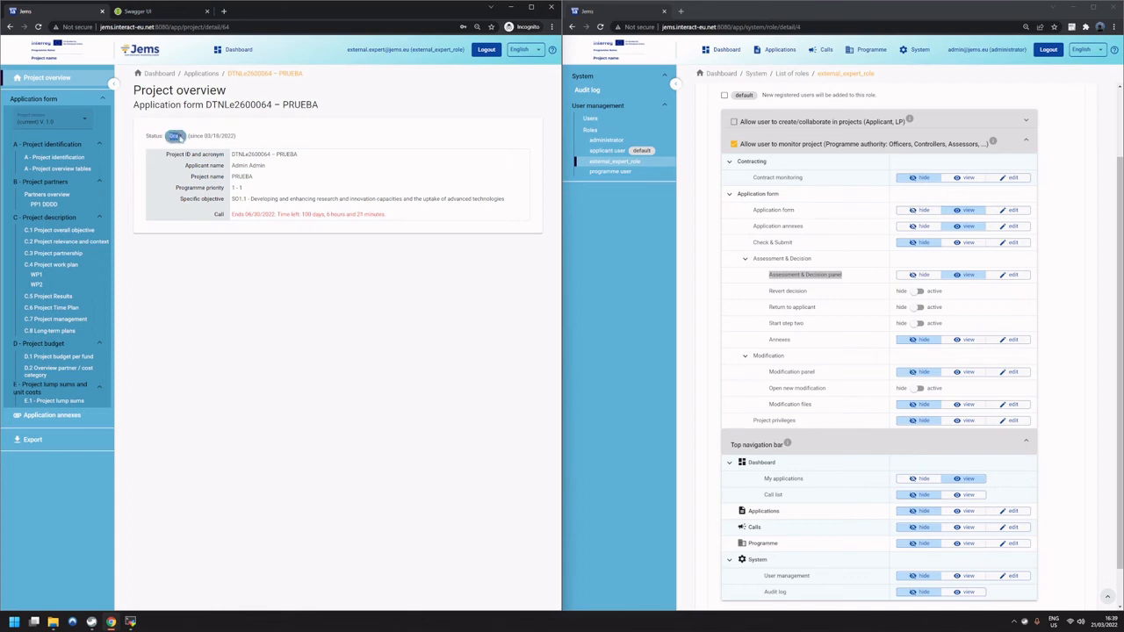
click(212, 350)
drag(826, 262, 749, 262)
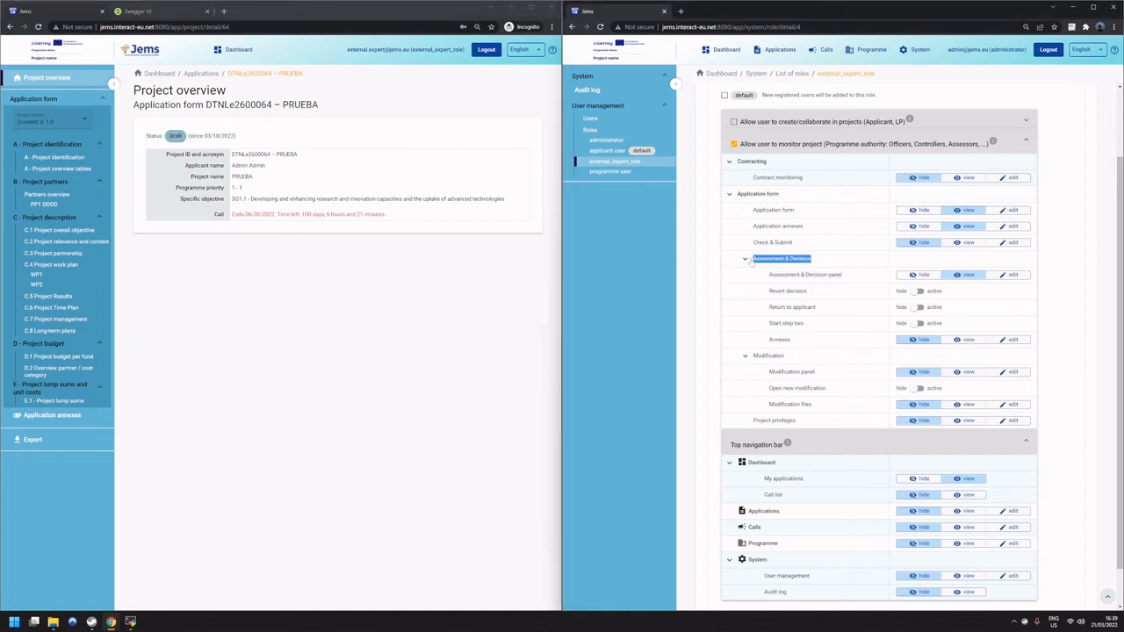
click(188, 421)
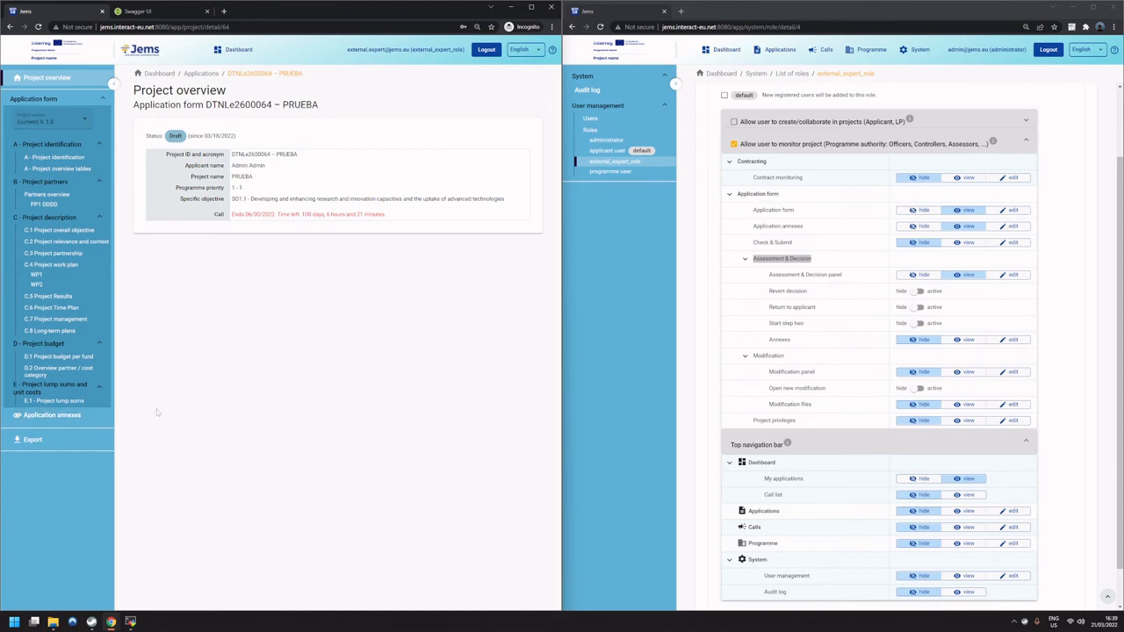
double_click(175, 136)
click(298, 145)
Open the user assignment in the administrator session and look through the people assigned to each project.
click(780, 50)
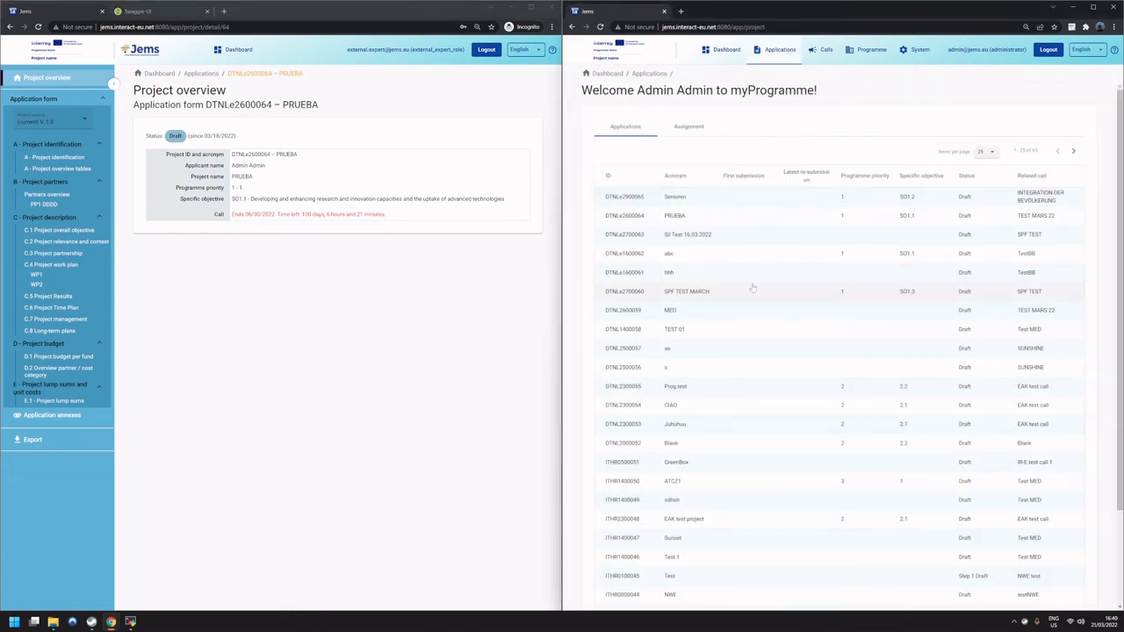
click(691, 130)
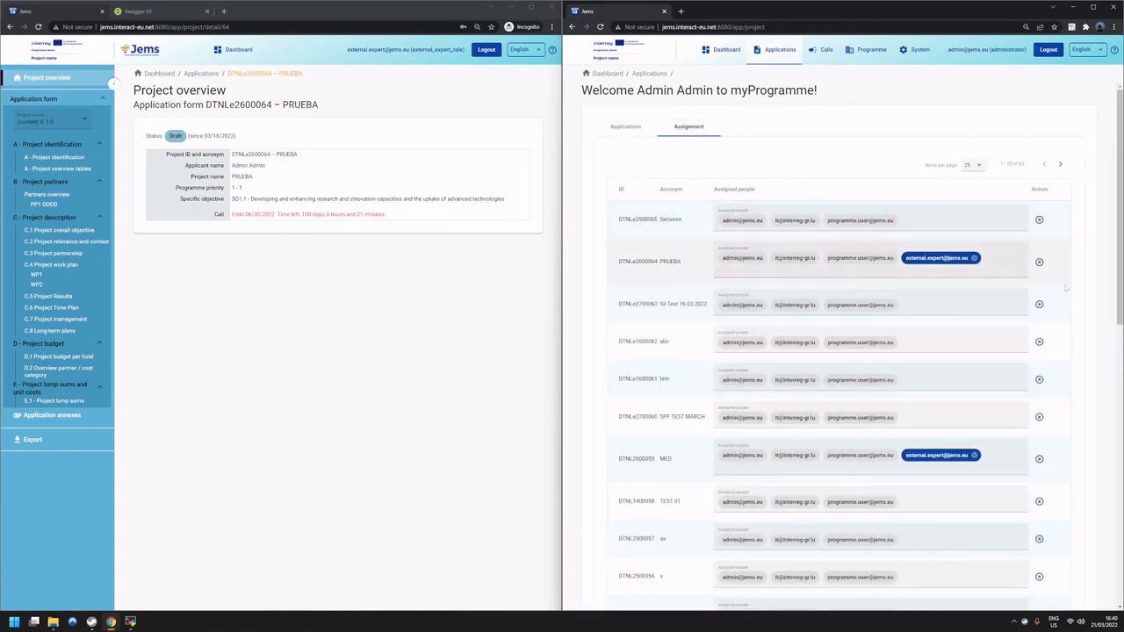
scroll(1083, 294, down, 1)
scroll(1083, 296, down, 2)
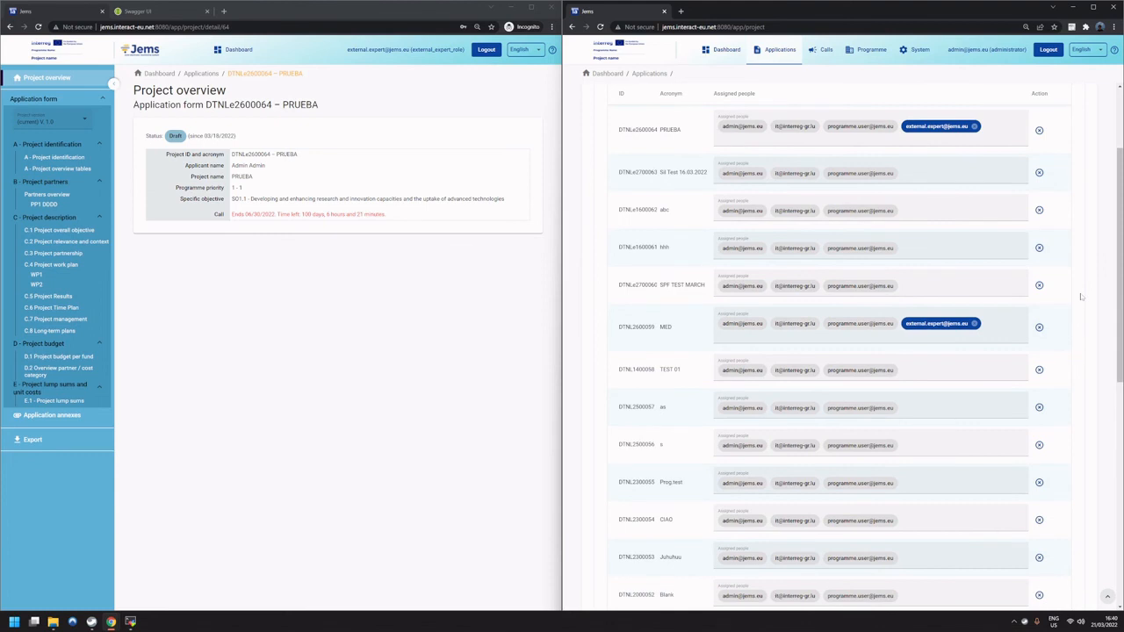
scroll(1082, 297, down, 2)
scroll(1082, 297, down, 1)
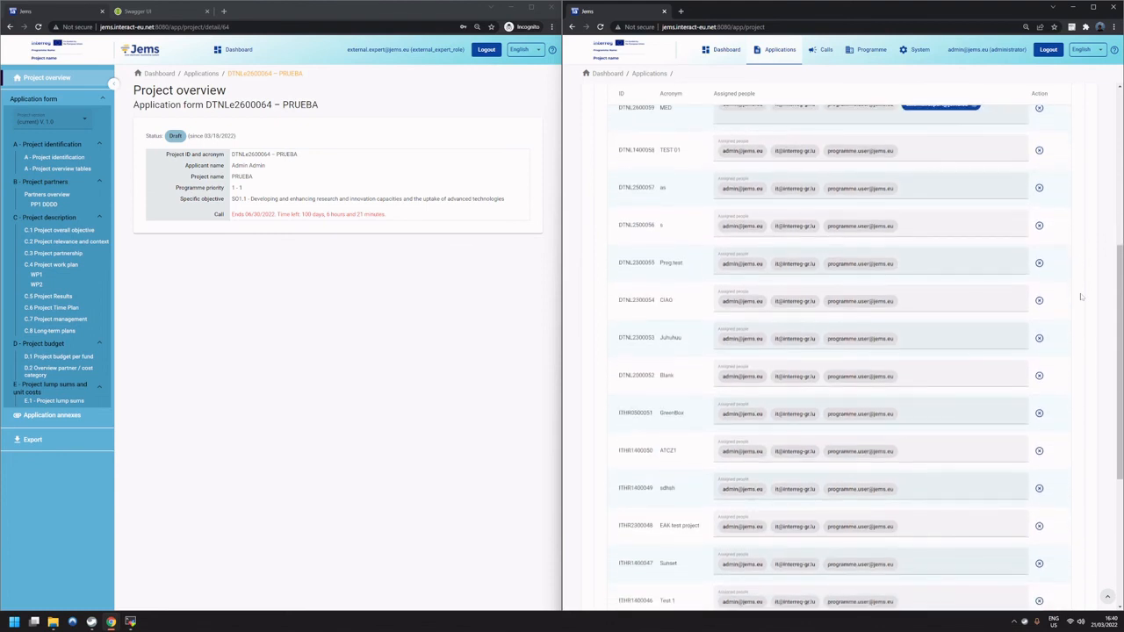
scroll(1082, 297, down, 2)
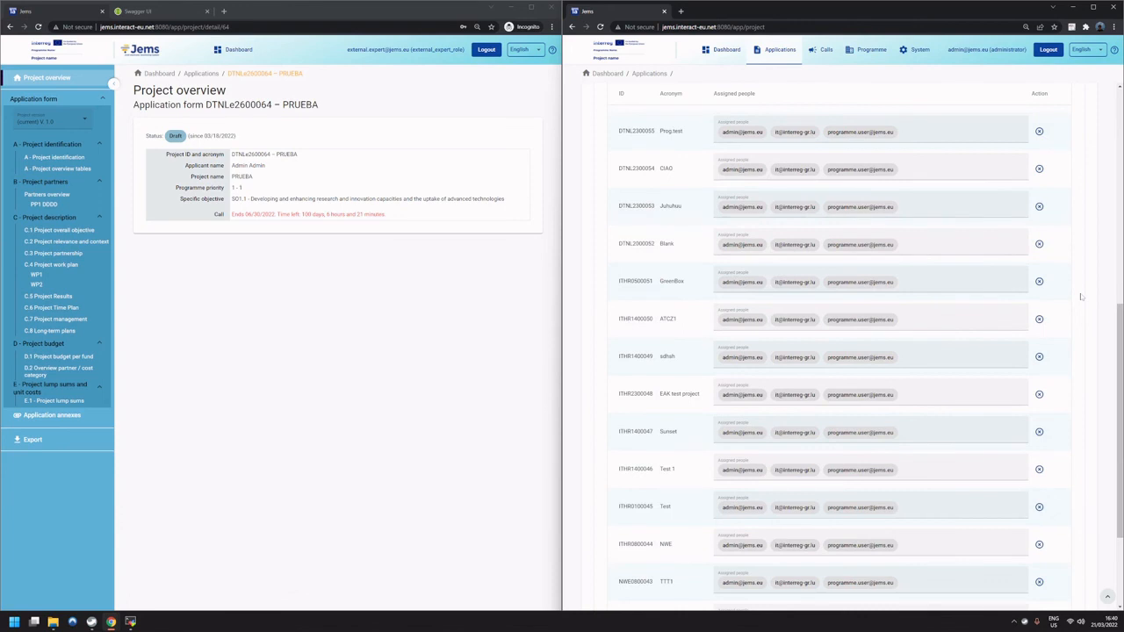
scroll(1082, 297, down, 1)
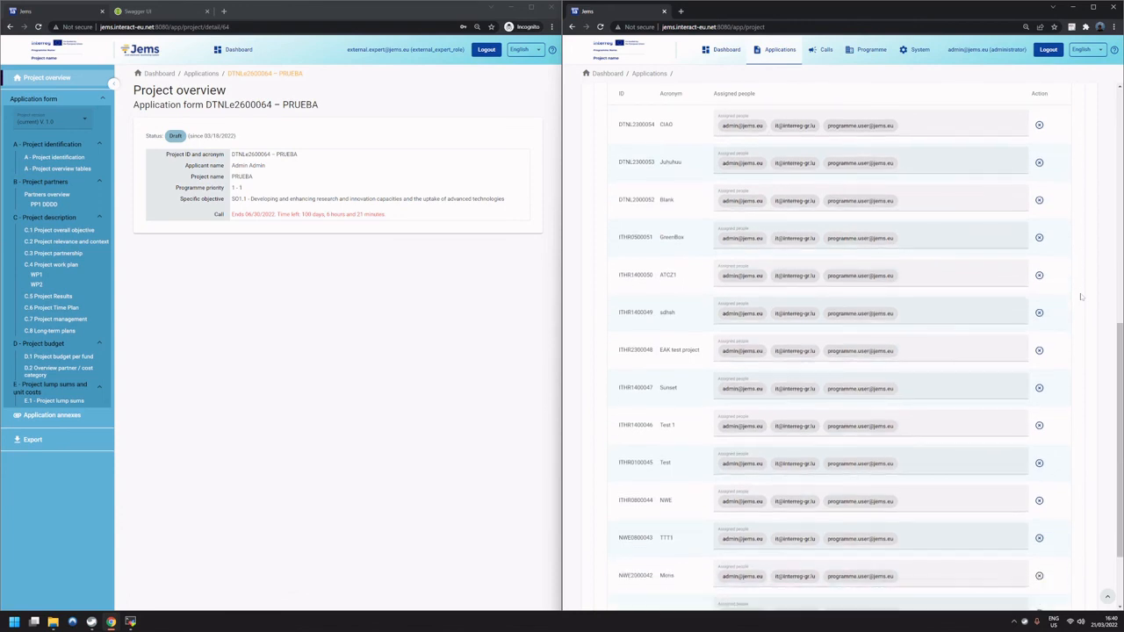
scroll(1082, 297, up, 10)
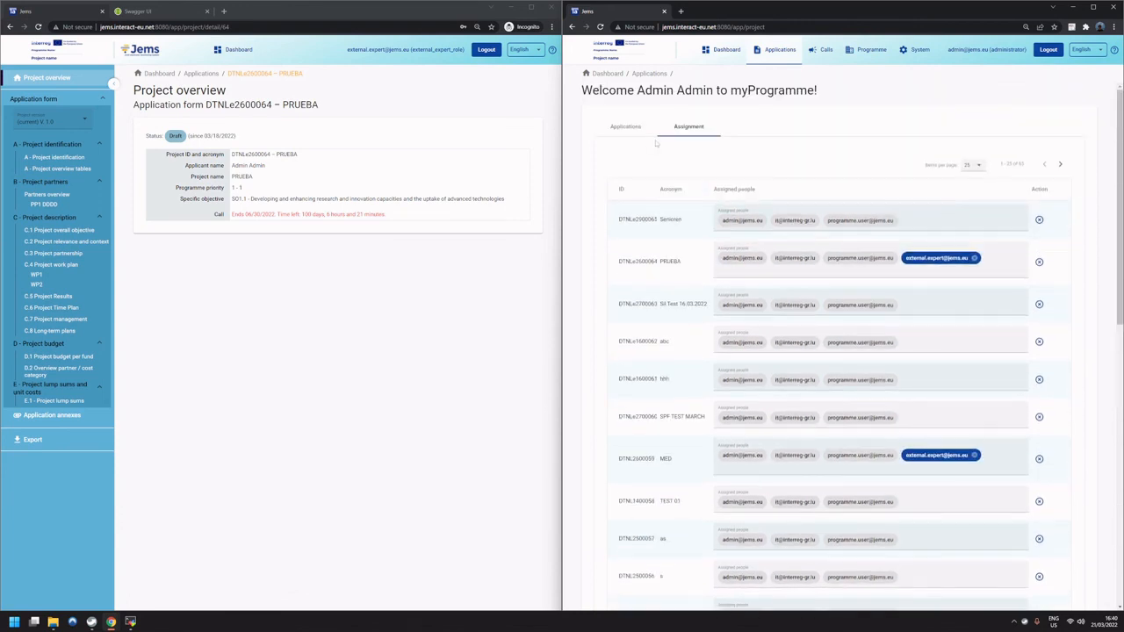
Sort the administrator's applications list by status and show 100 items per page in the user assignment.
click(626, 126)
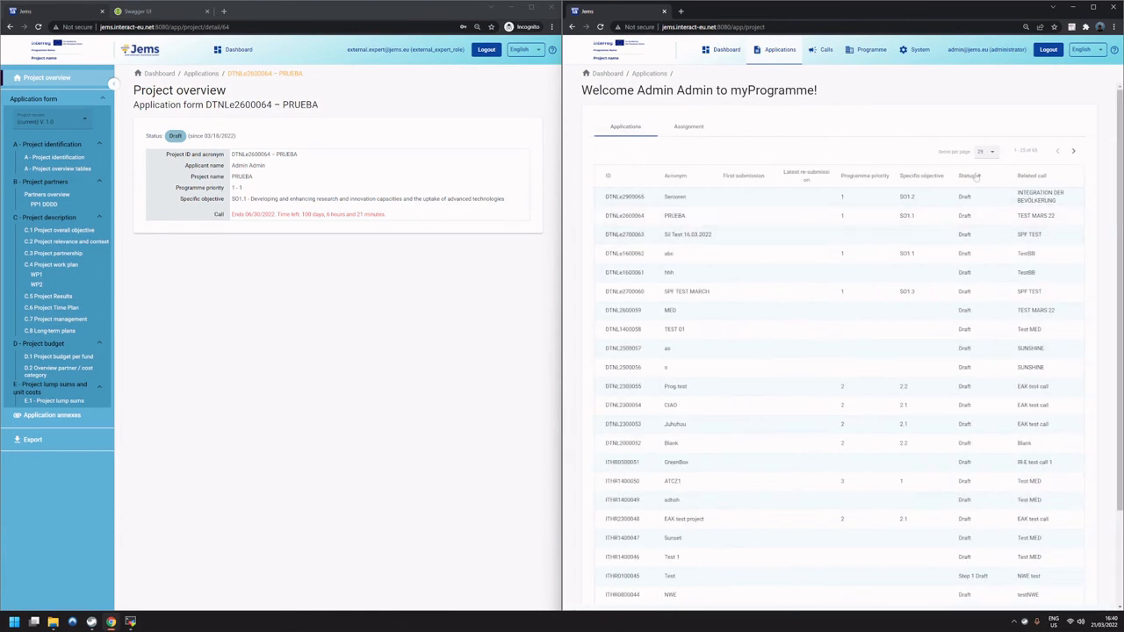
click(981, 177)
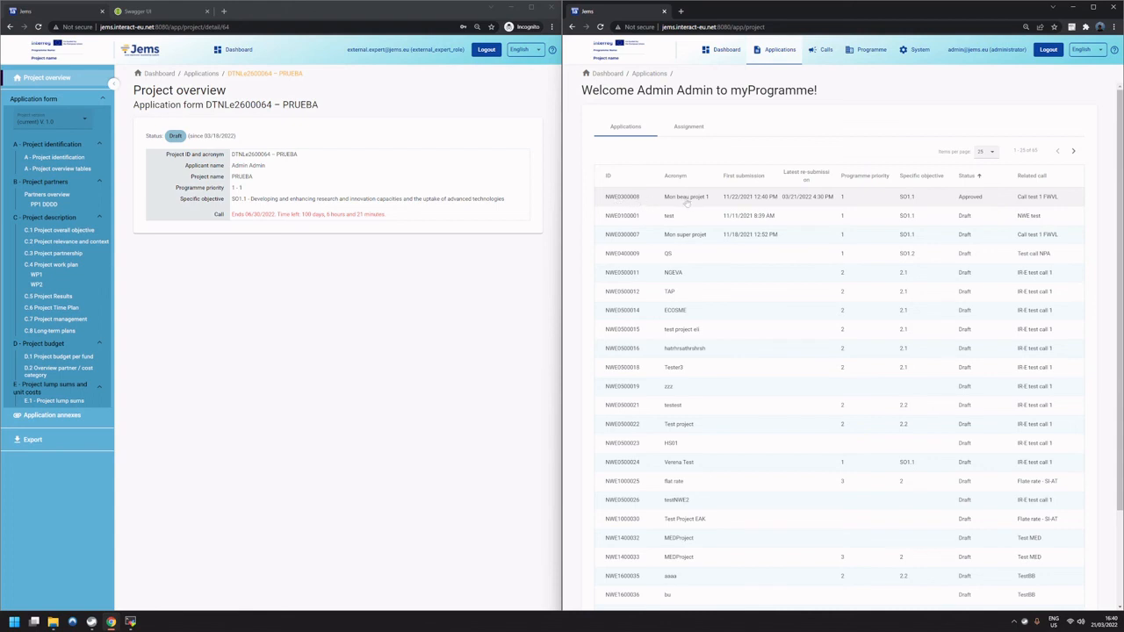
click(691, 128)
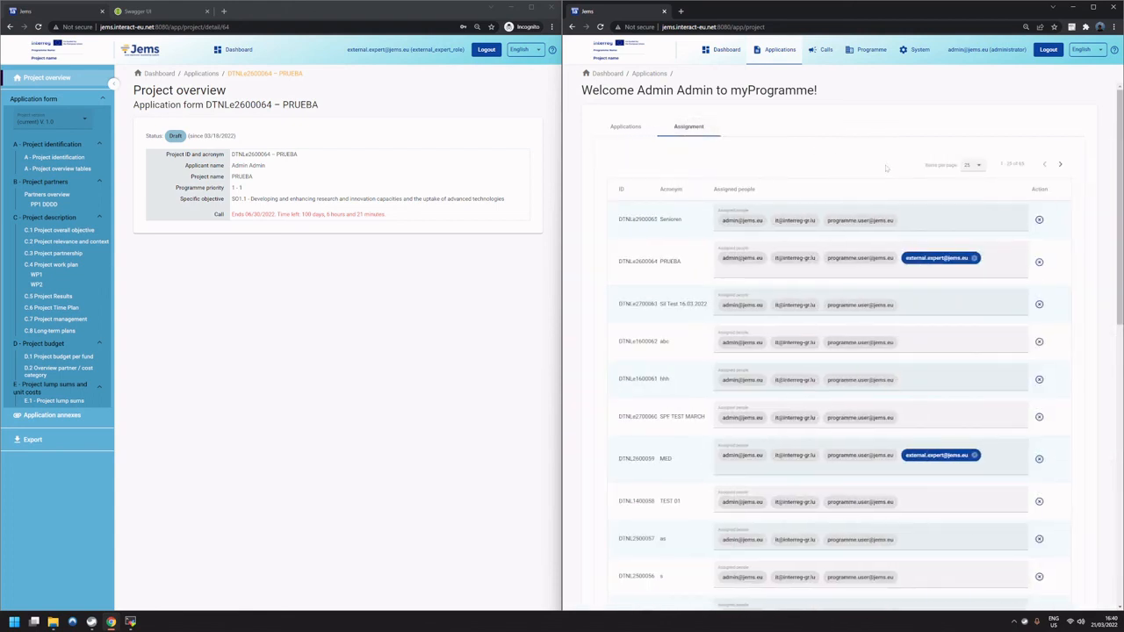
click(966, 166)
click(969, 193)
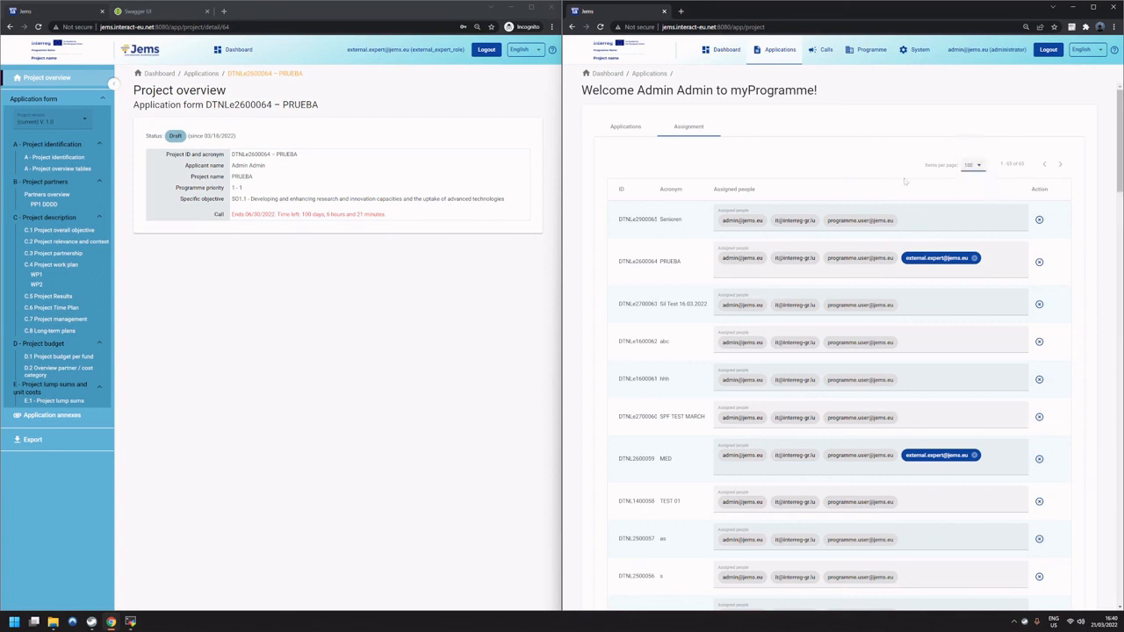
Search the assignment page for "mon be" and add the external expert to the project Mon beau projet 1.
key(ctrl+f)
text(mon)
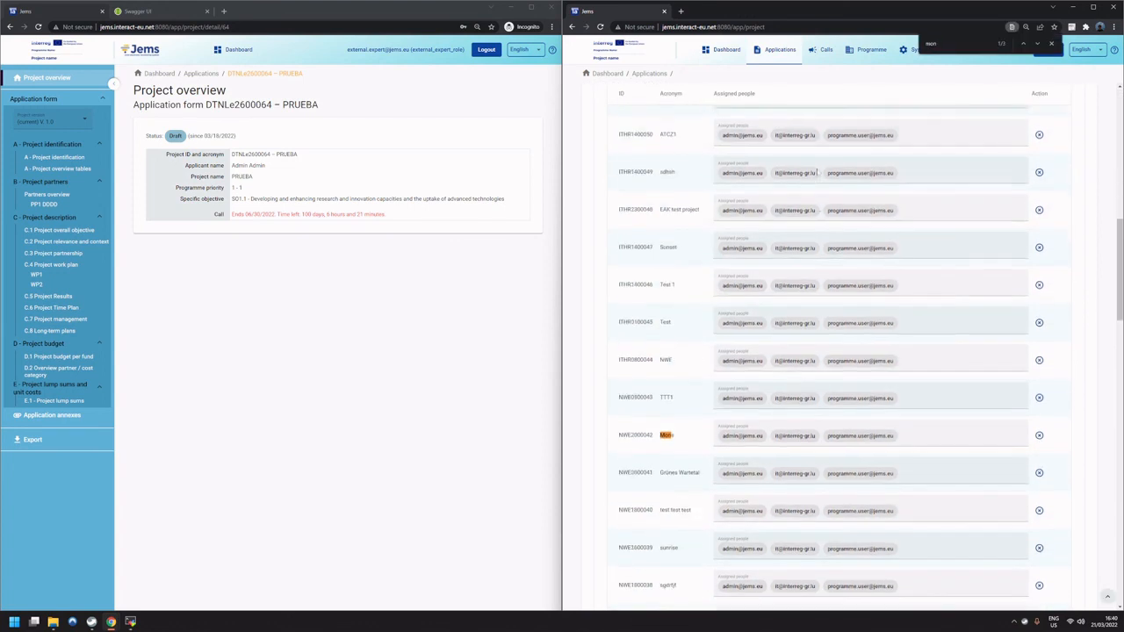
scroll(817, 172, down, 1)
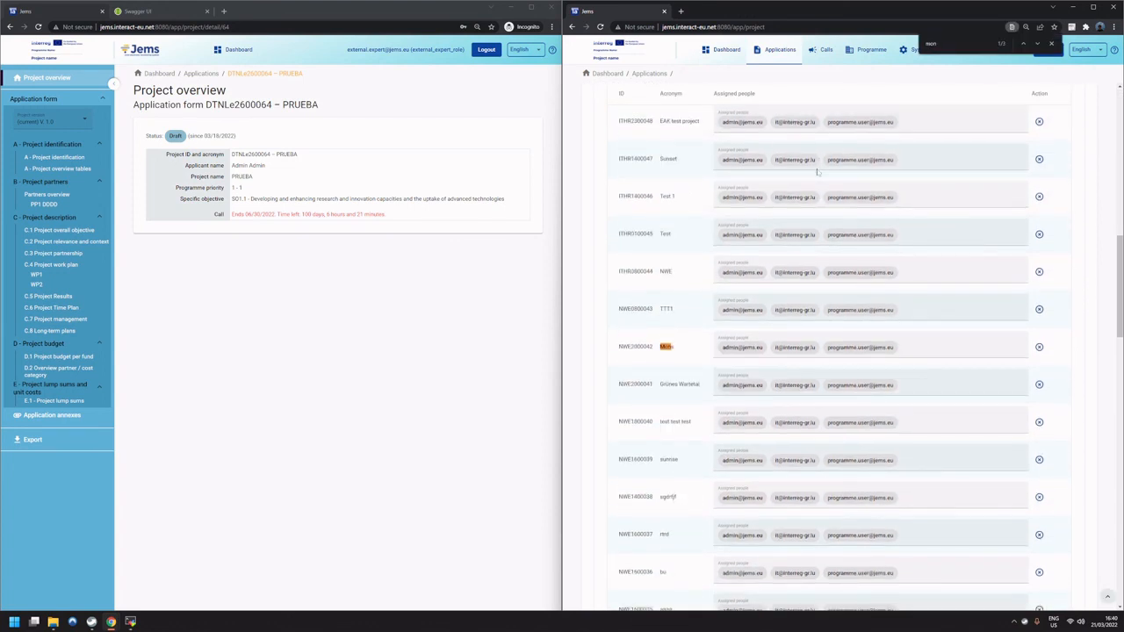
text(be)
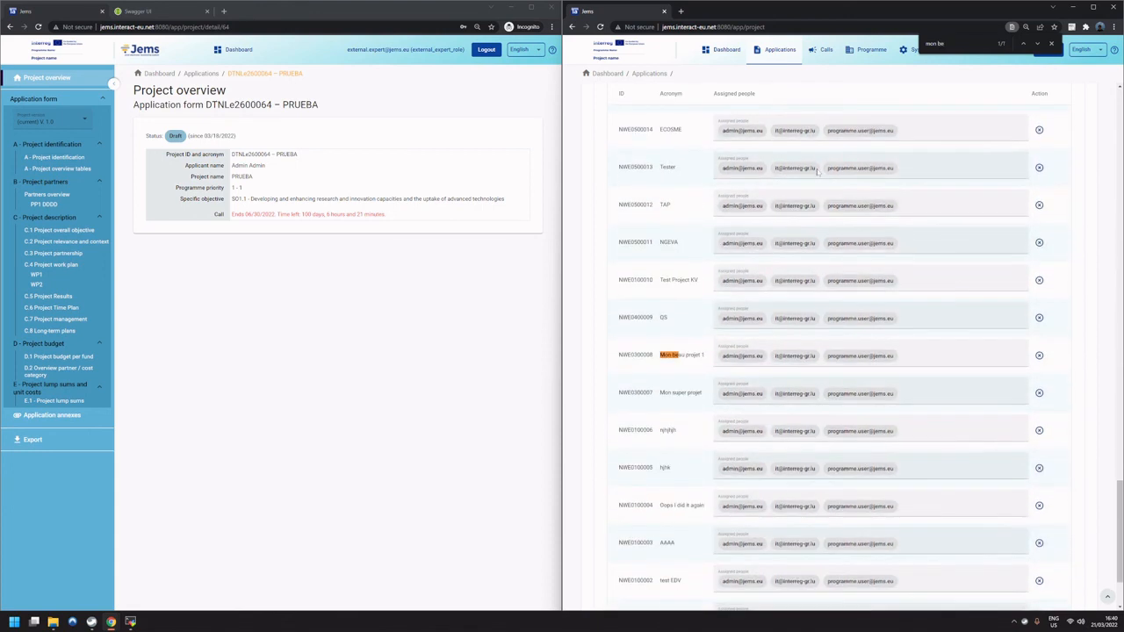
click(901, 347)
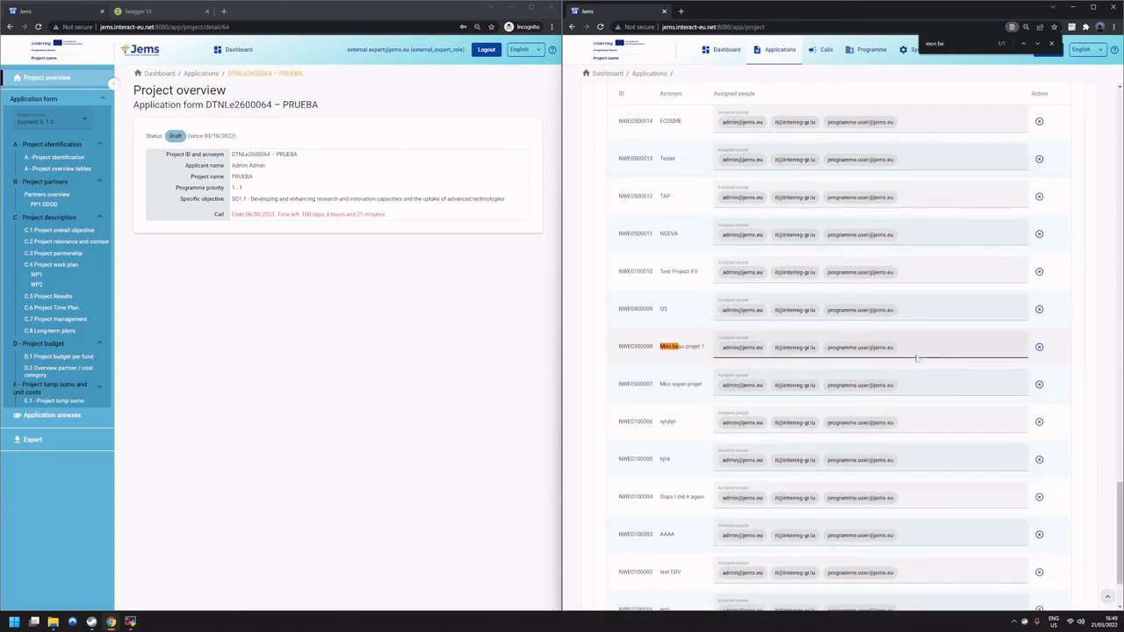
click(908, 368)
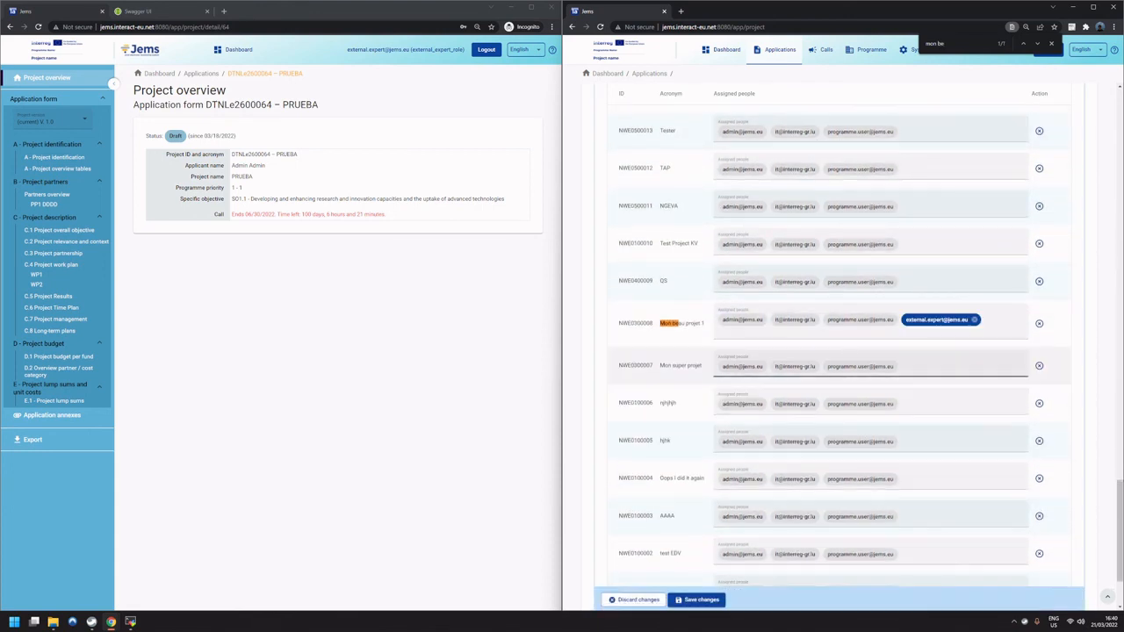
Save the user assignment changes and open the dashboard in the external expert's session.
click(716, 599)
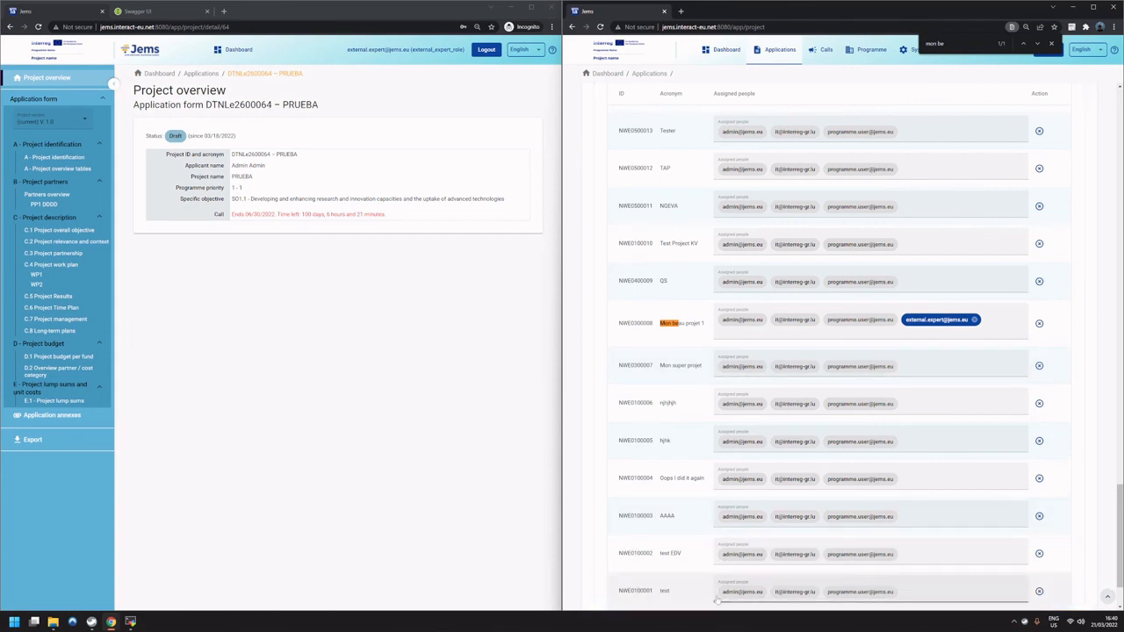
click(417, 240)
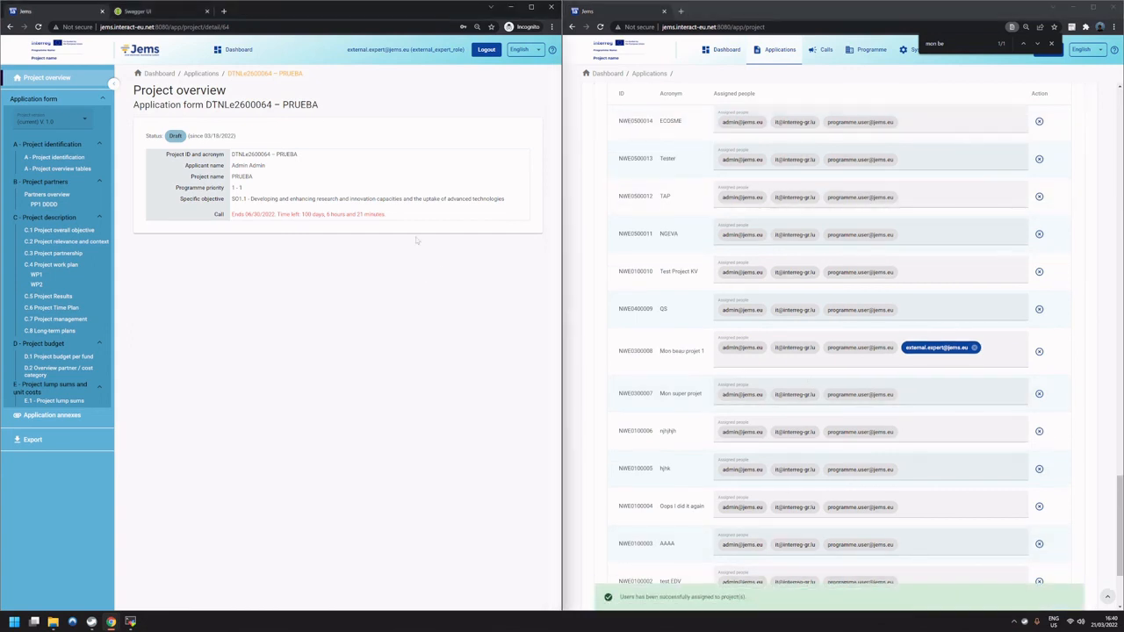
click(238, 52)
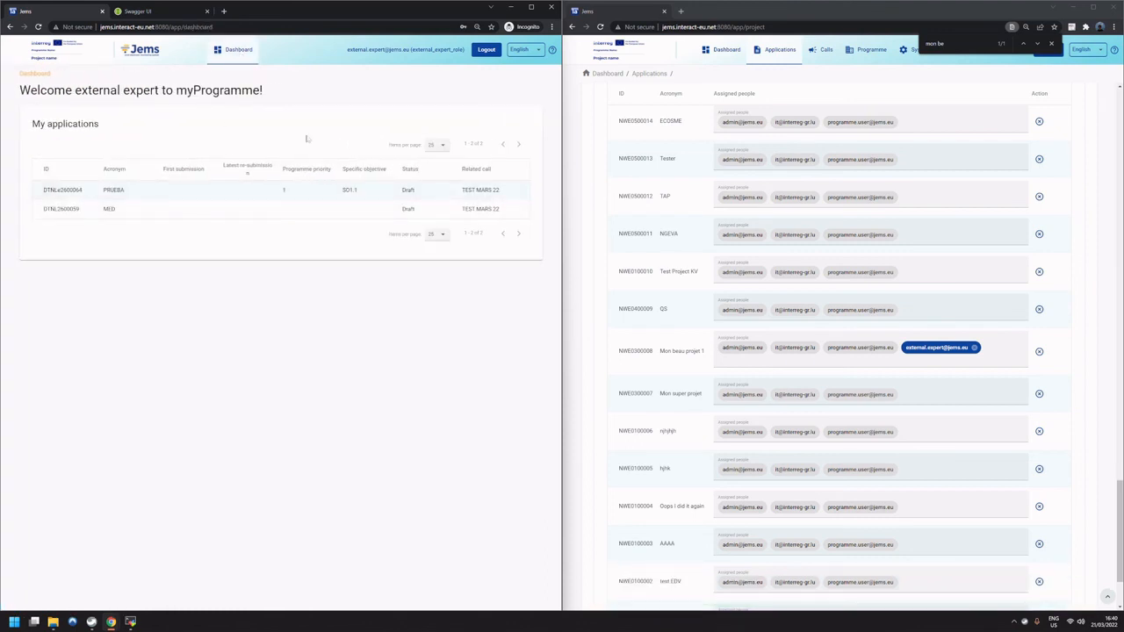
Log the external expert out and back in, entering the account e-mail and password.
click(486, 51)
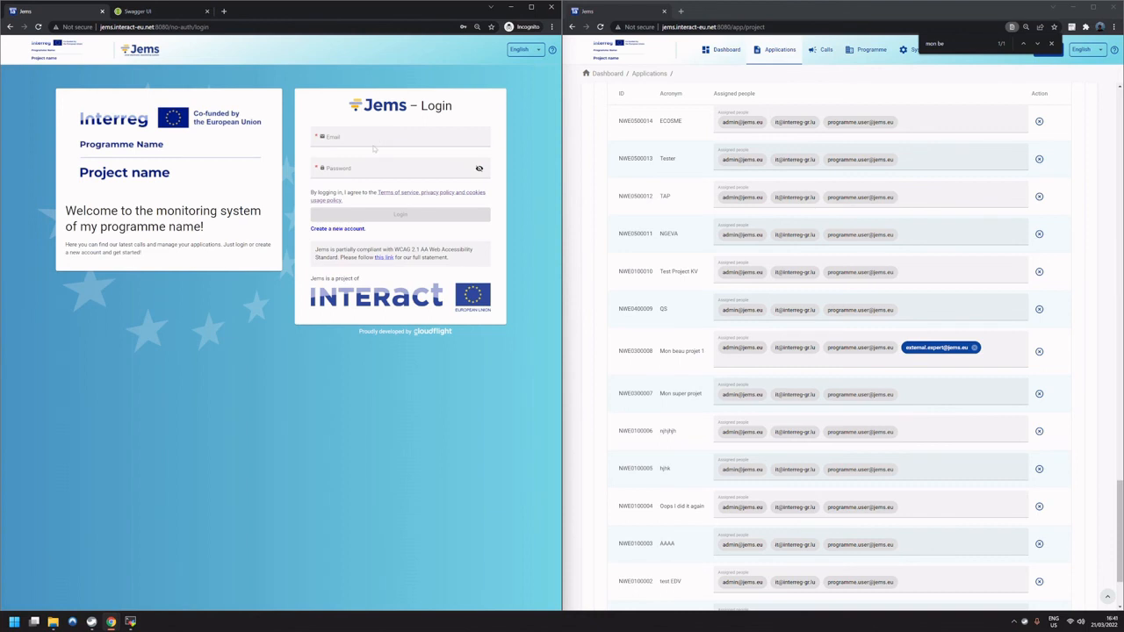
click(374, 148)
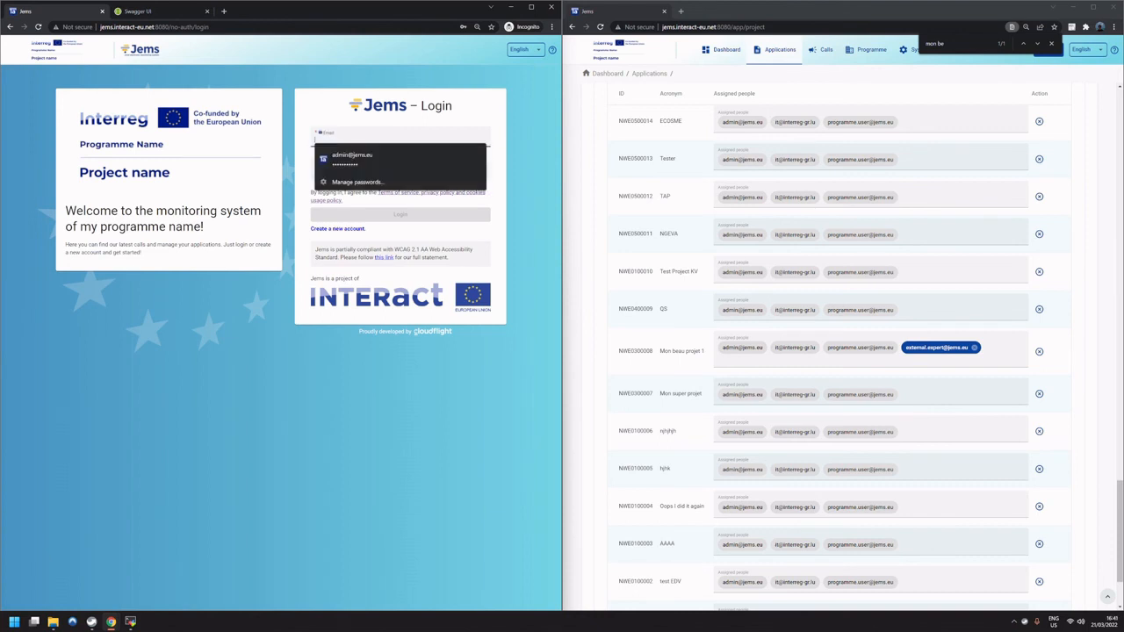
click(379, 139)
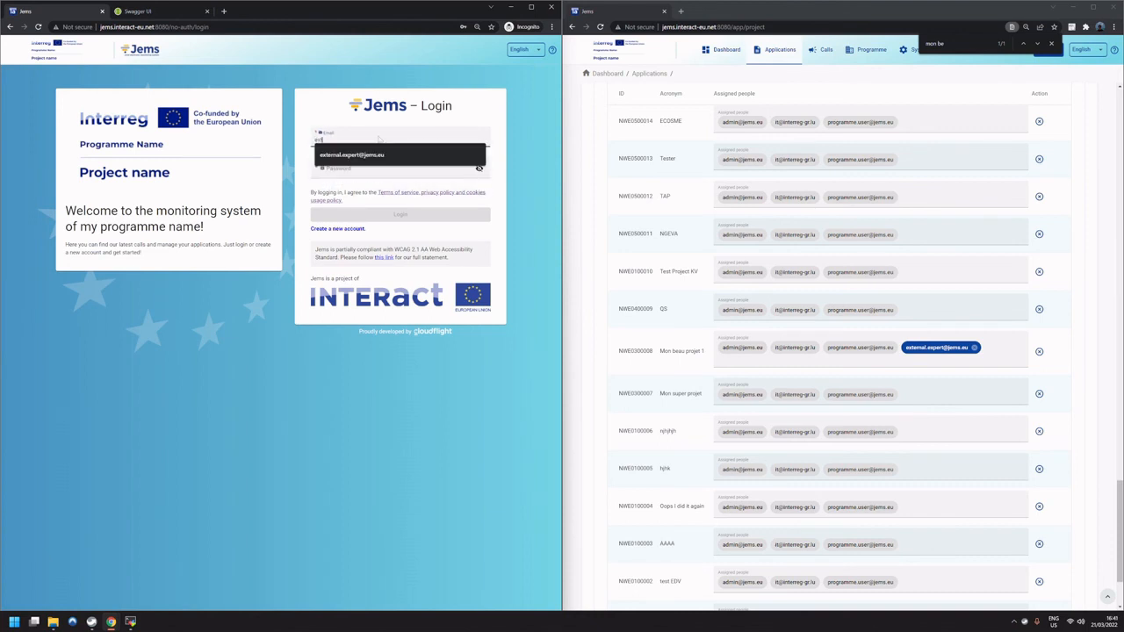
click(377, 154)
click(382, 167)
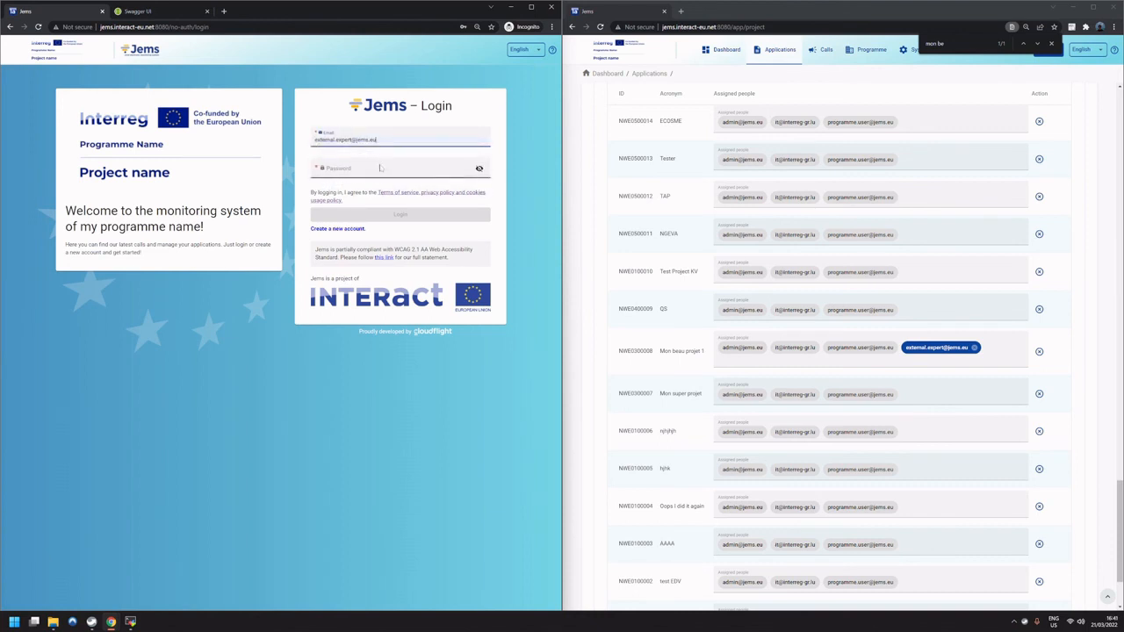
text(a)
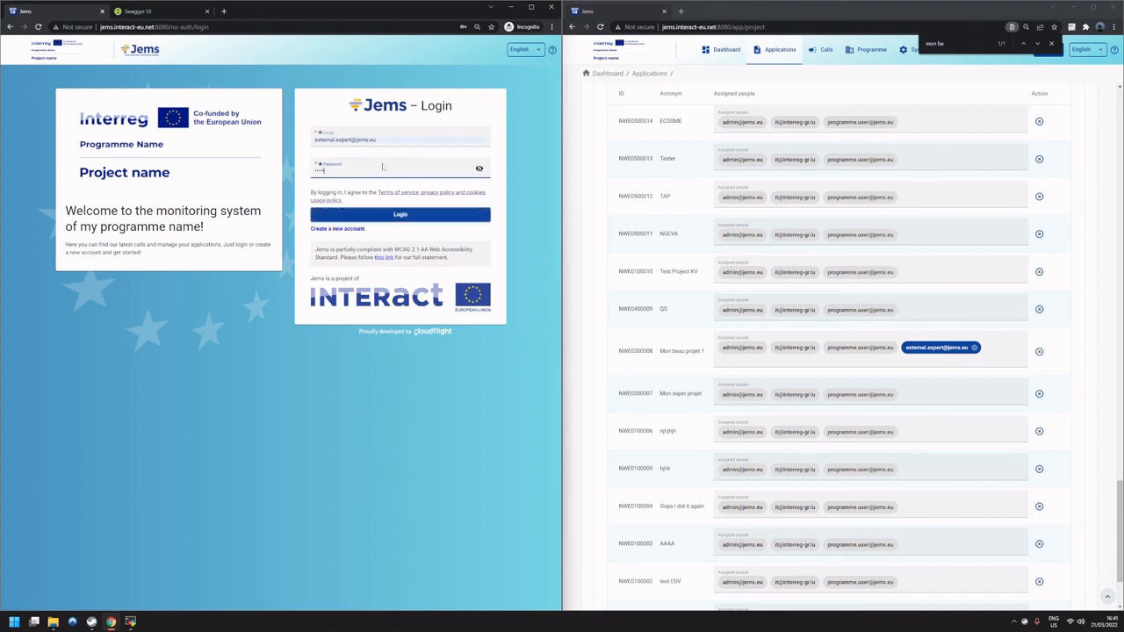
key(Return)
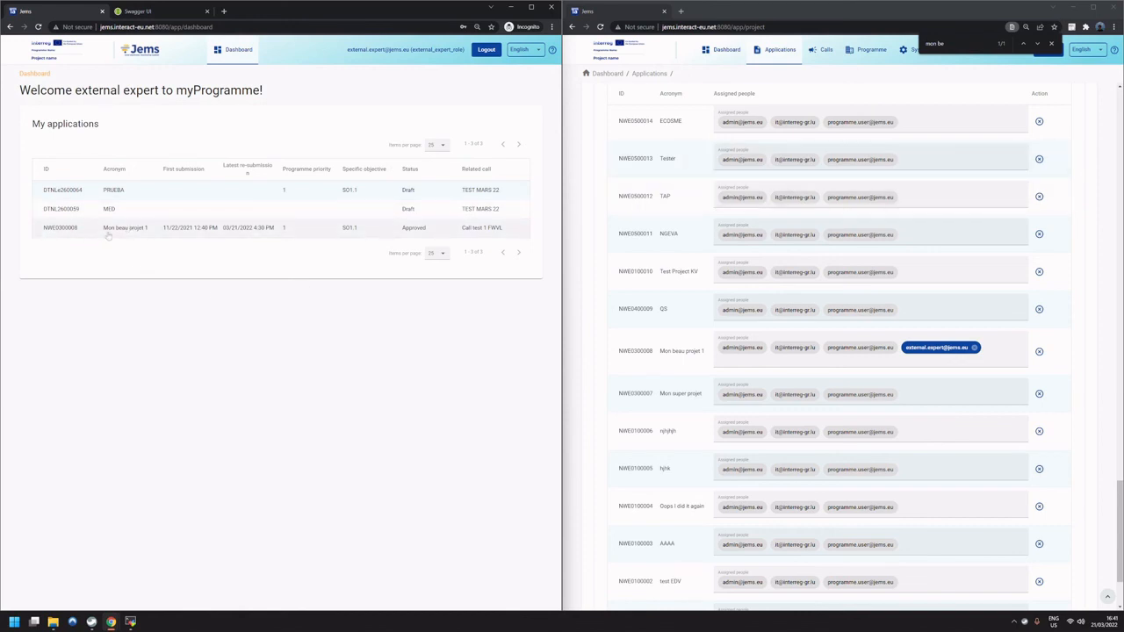
Open the project Mon beau projet 1, check its status, and view its Assessment & Decision section.
click(114, 230)
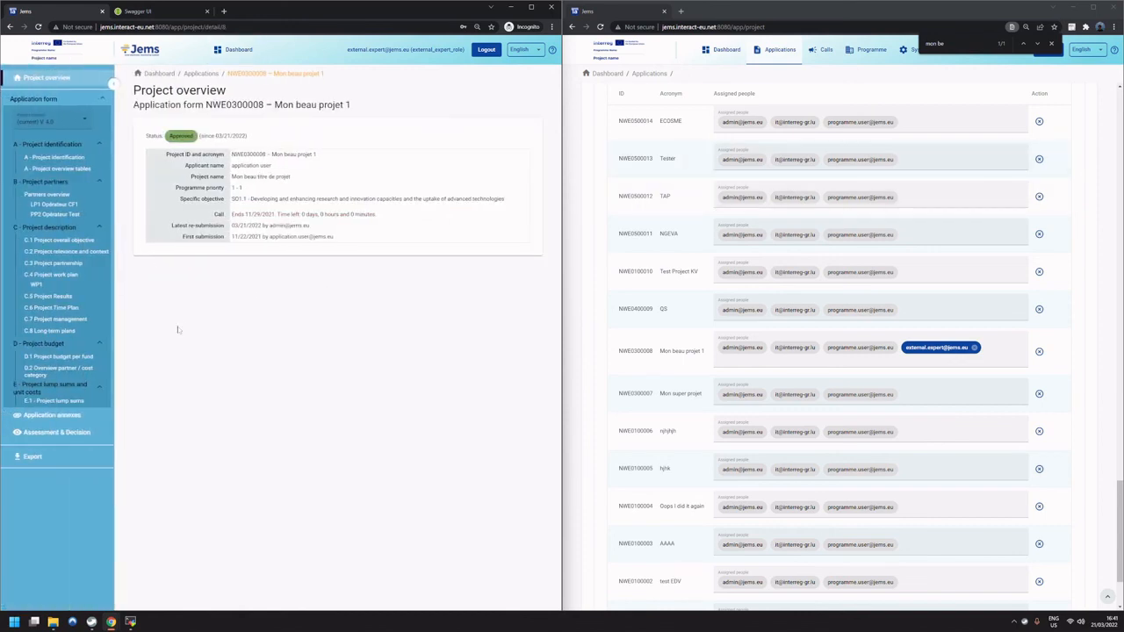
double_click(182, 136)
click(184, 342)
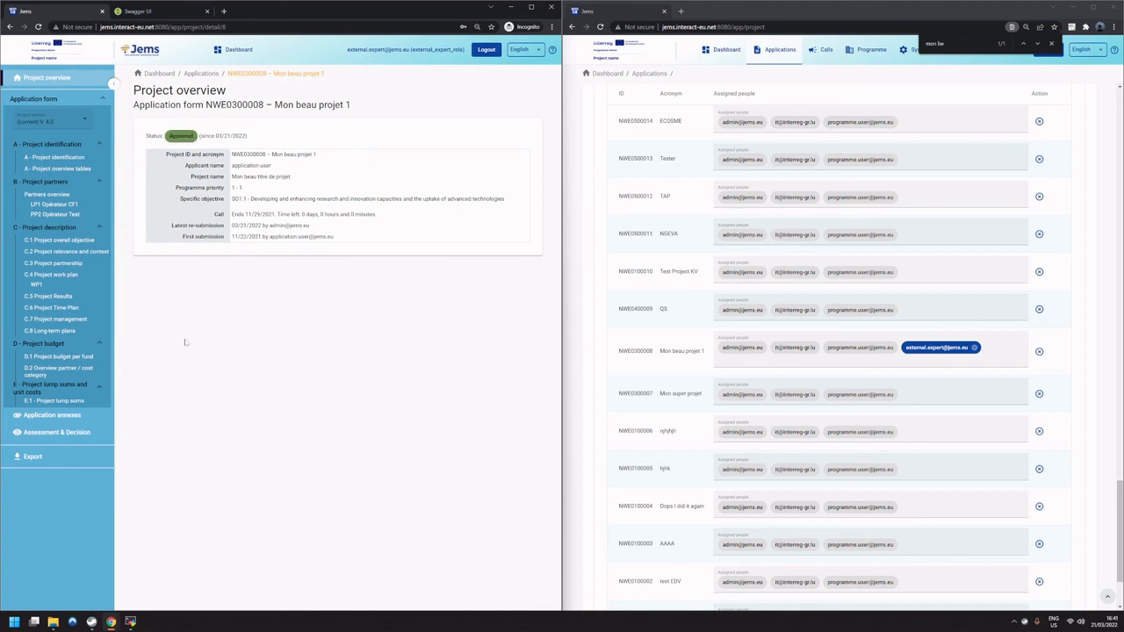
click(70, 433)
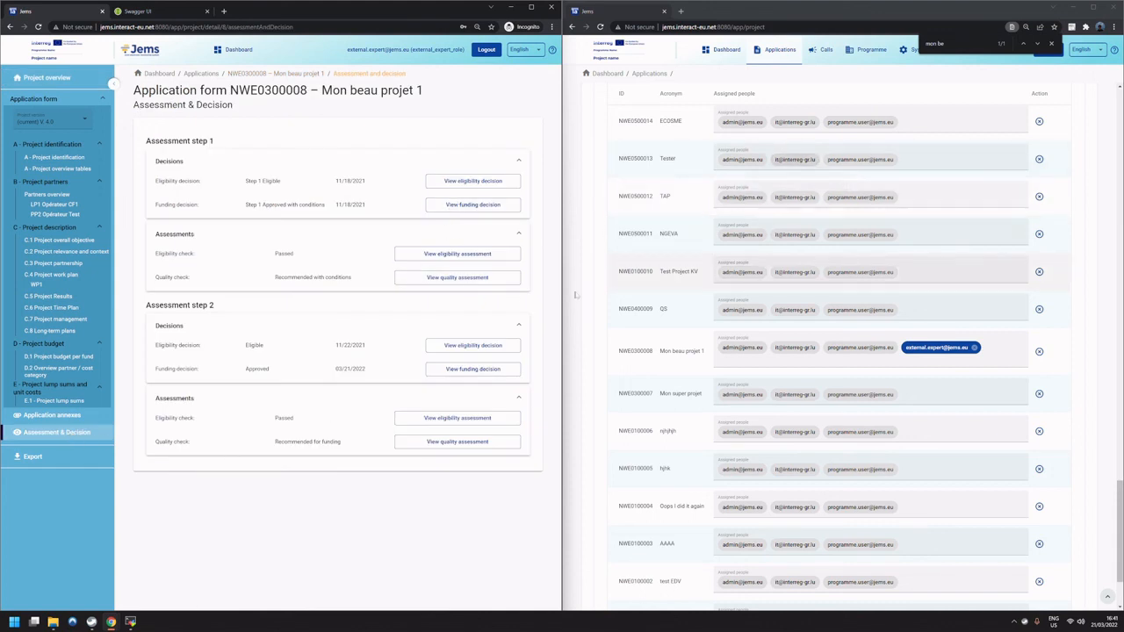
Open external_expert_role in the administrator session and examine its Assessment & Decision panel privilege.
click(1051, 42)
click(916, 49)
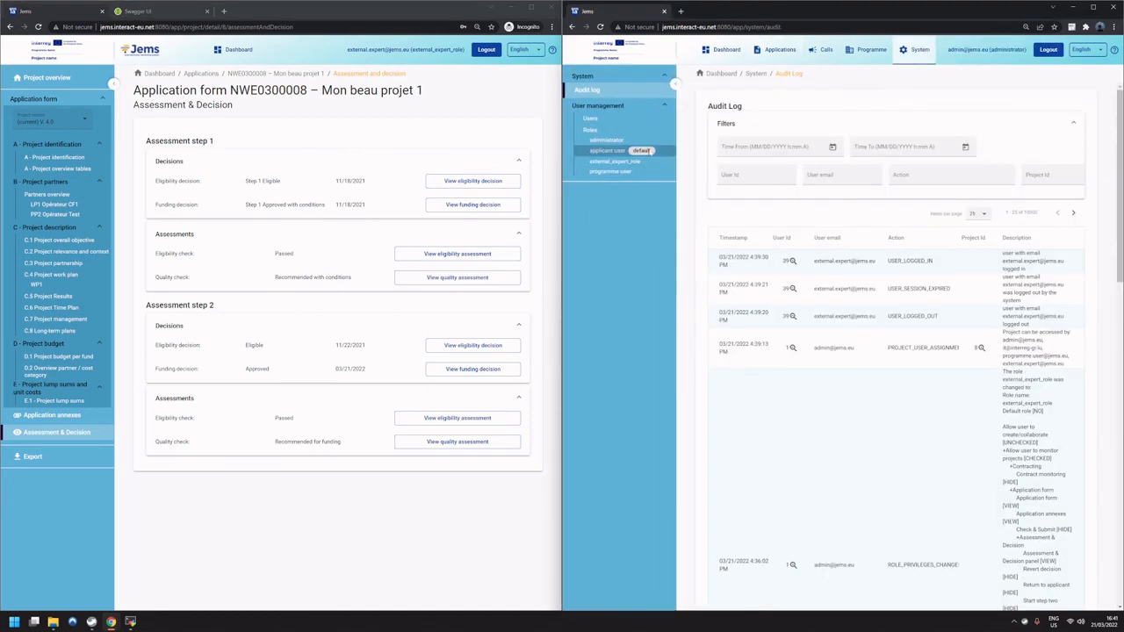
click(615, 161)
scroll(878, 352, down, 3)
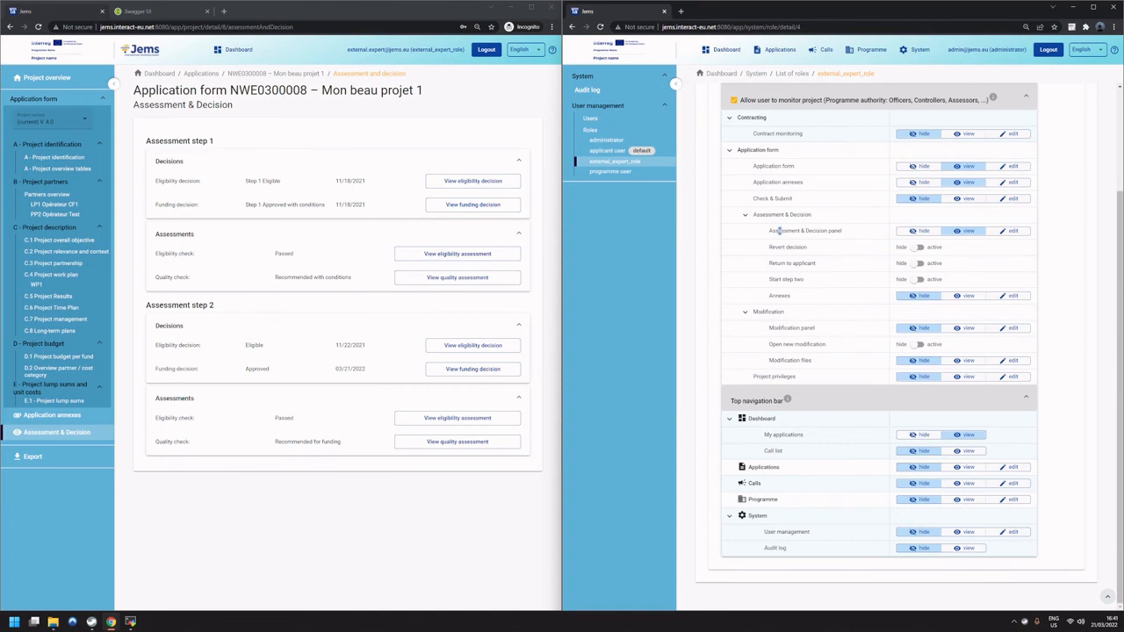
drag(778, 230, 856, 234)
View the step 1 eligibility assessment in the external expert's session and check whether its explanatory notes can be edited.
click(500, 256)
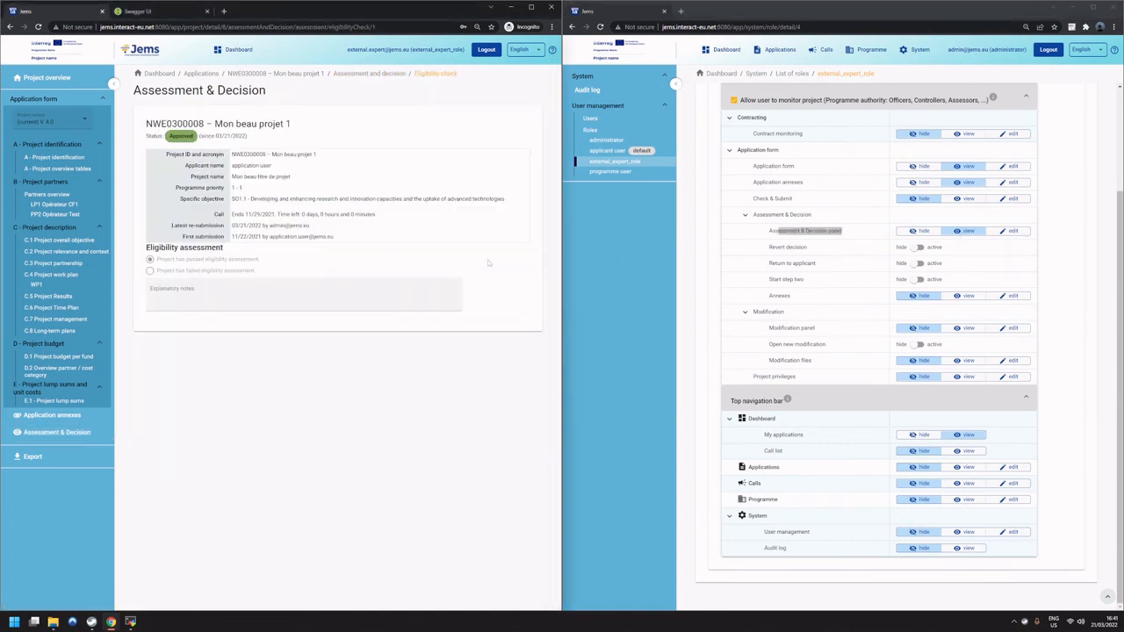
click(248, 285)
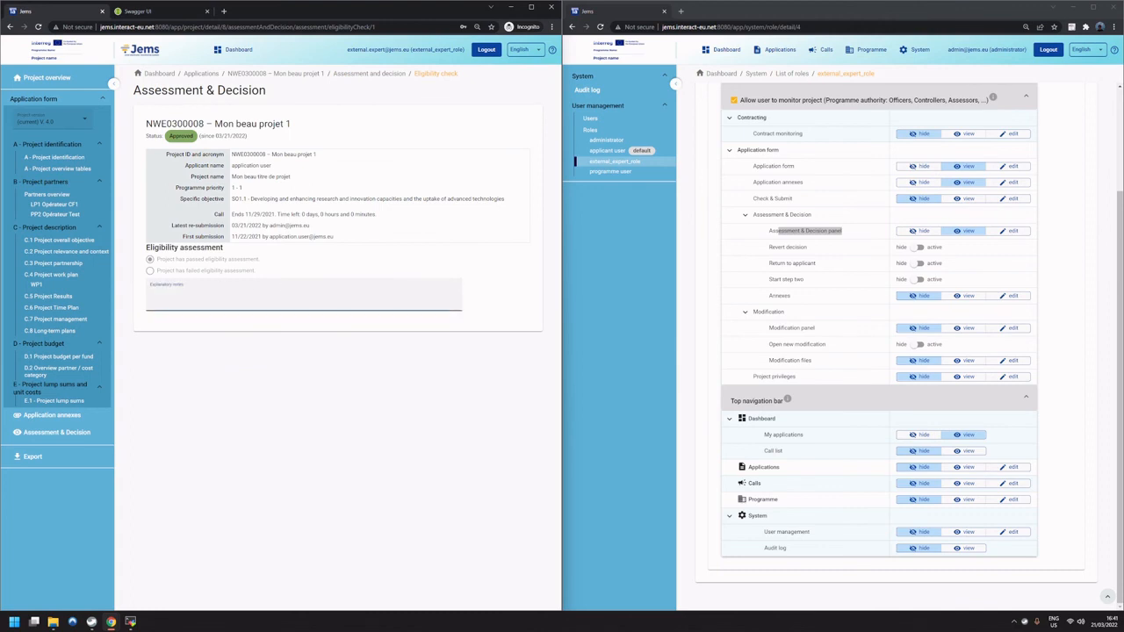
click(260, 330)
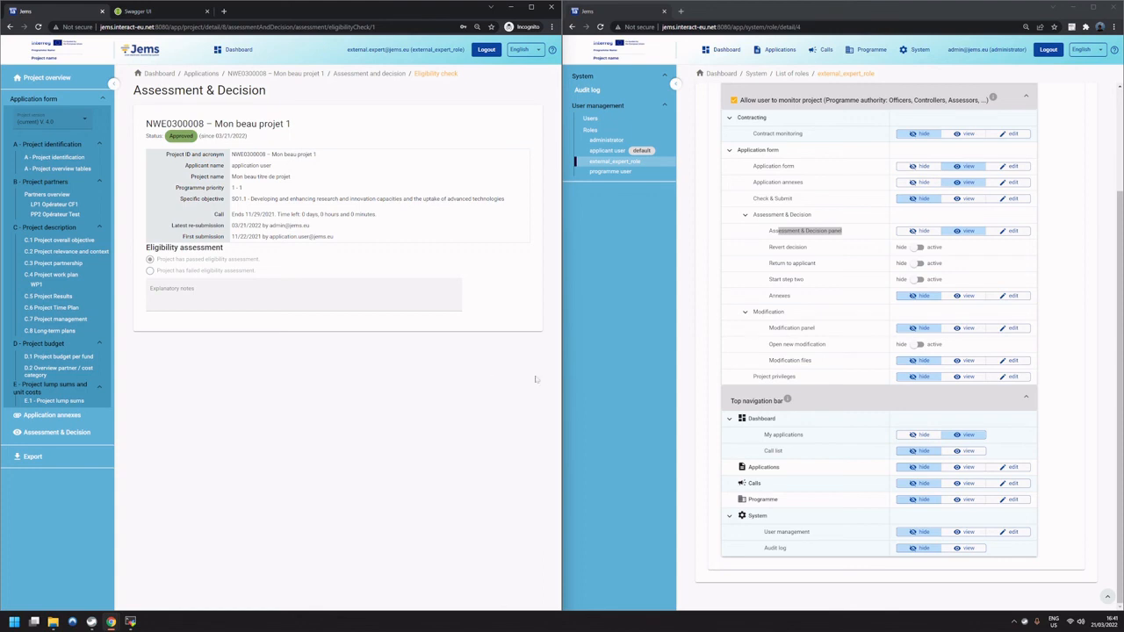
click(701, 348)
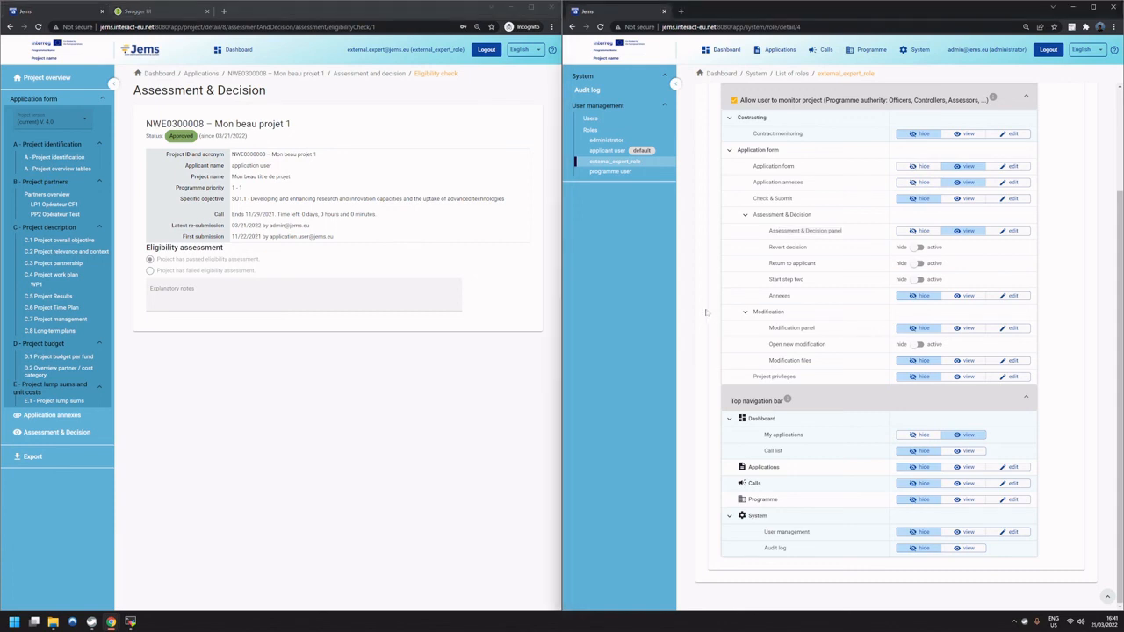